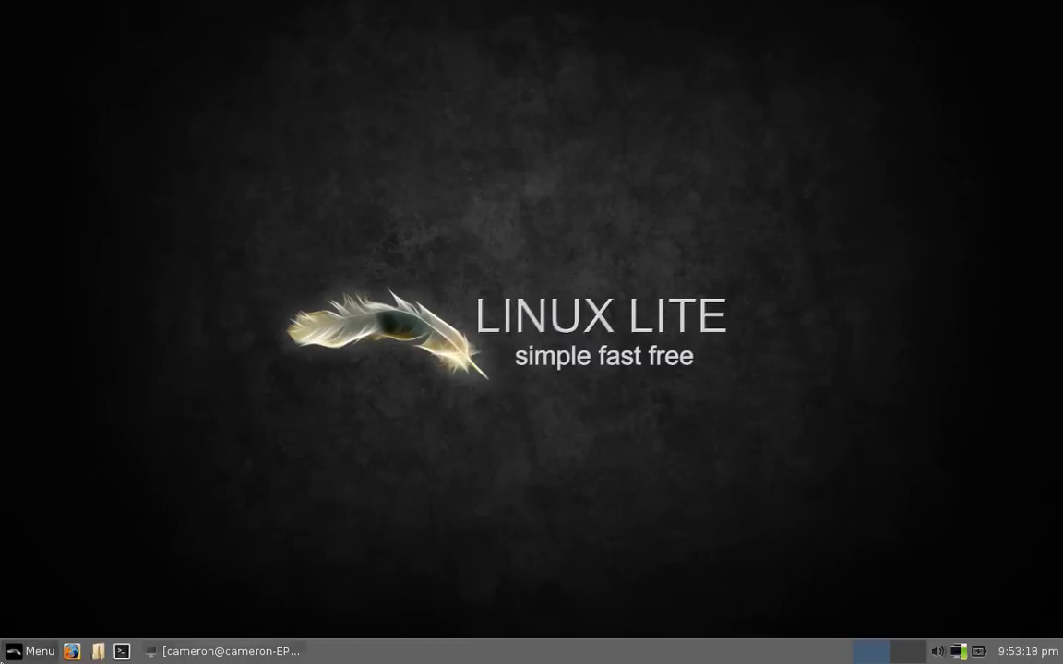
Open the Resource Usage monitor and move its window toward the lower-right area of the desktop.
{"action": "left_click", "coordinate": [33, 651]}
{"action": "mouse_move", "coordinate": [66, 584]}
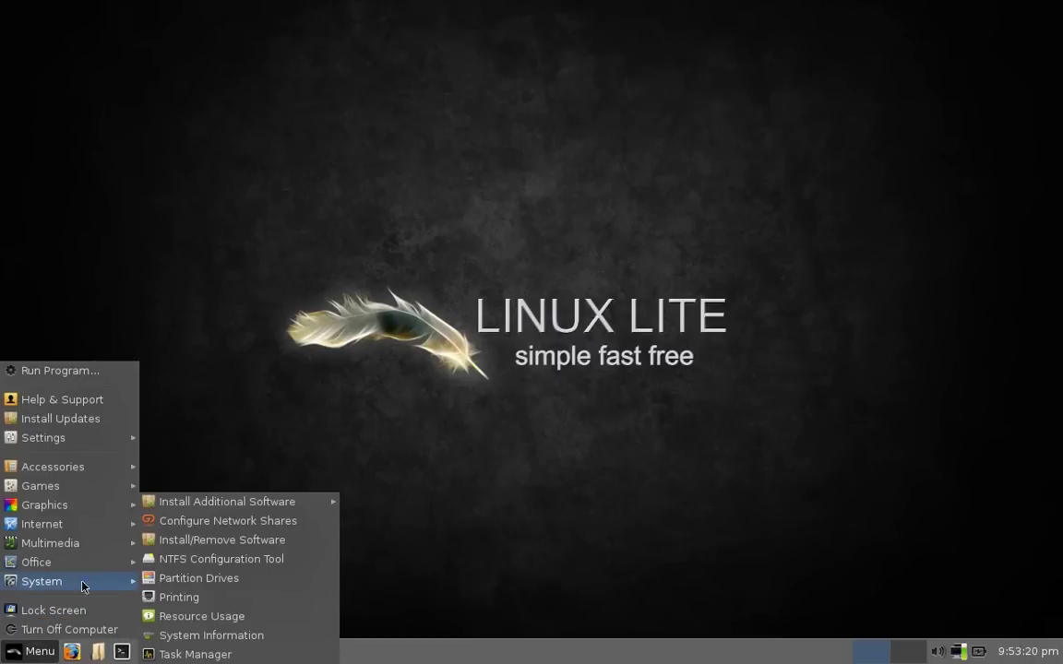
{"action": "left_click", "coordinate": [235, 616]}
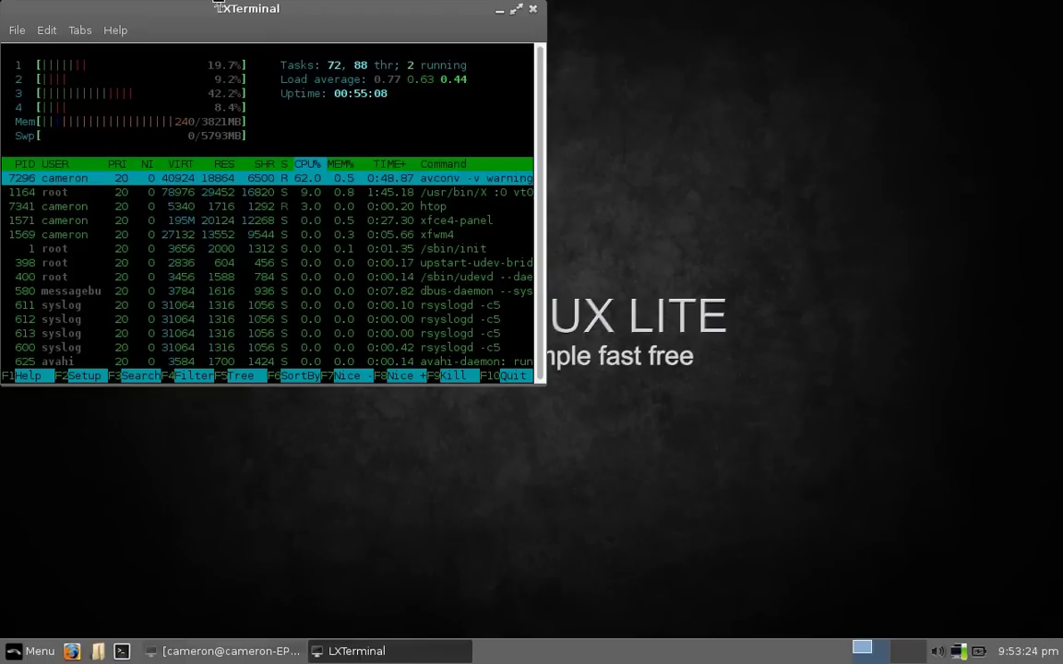
{"action": "left_click_drag", "start_coordinate": [219, 7], "coordinate": [508, 172]}
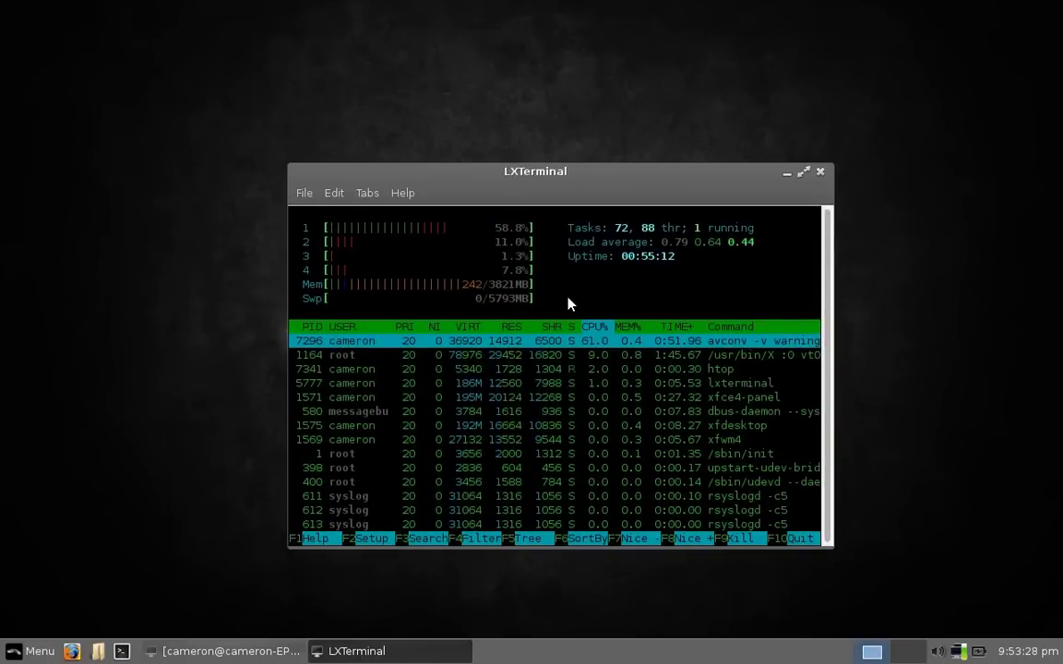
{"action": "left_click_drag", "start_coordinate": [566, 170], "coordinate": [772, 250]}
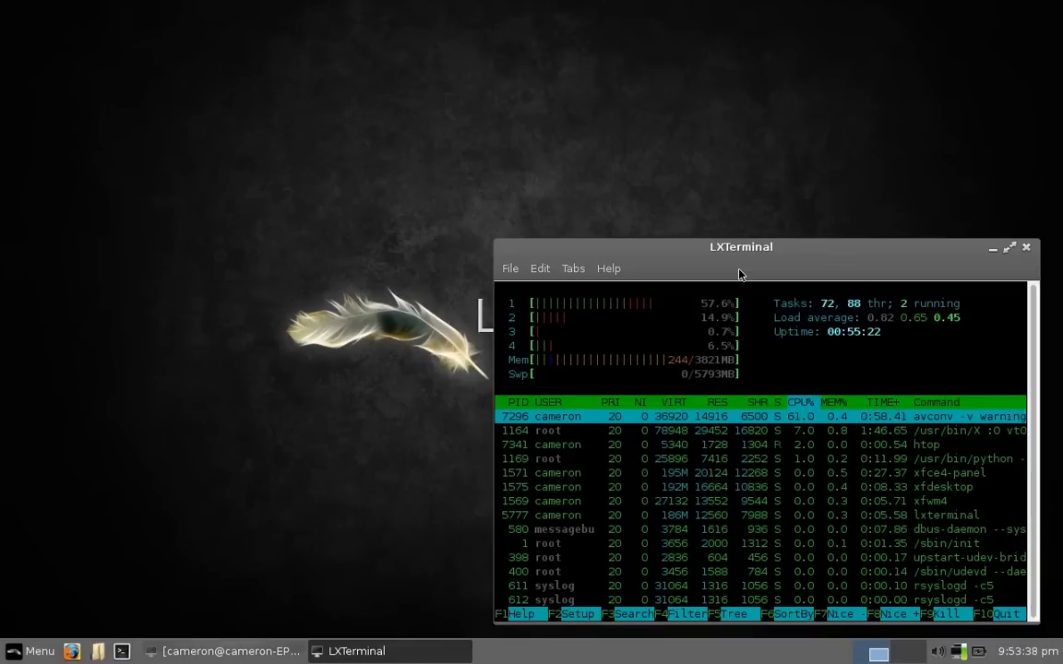
Open a new terminal beside the resource monitor and run cat /proc/cpuinfo.
{"action": "left_click", "coordinate": [121, 651]}
{"action": "left_click_drag", "start_coordinate": [204, 11], "coordinate": [289, 92]}
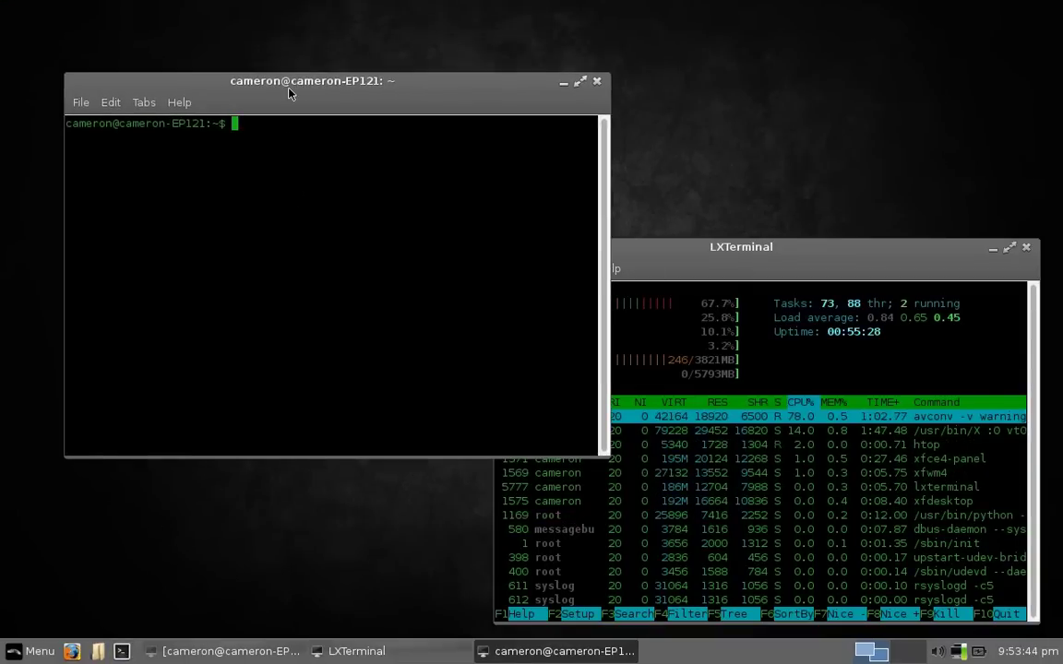
{"action": "type", "text": "cat "}
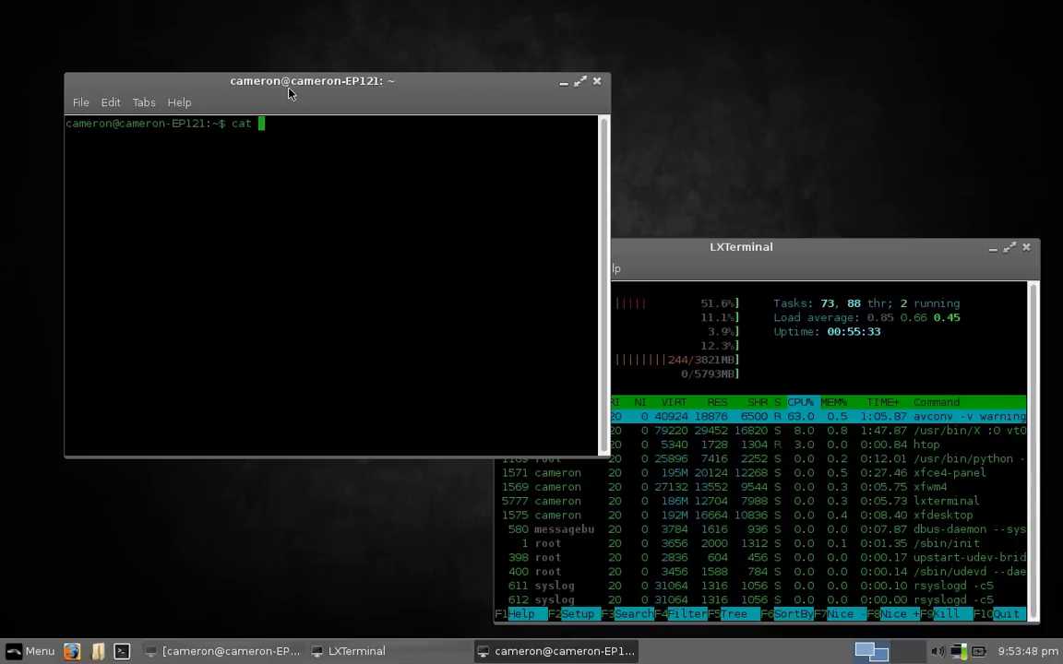
{"action": "type", "text": "/proc/"}
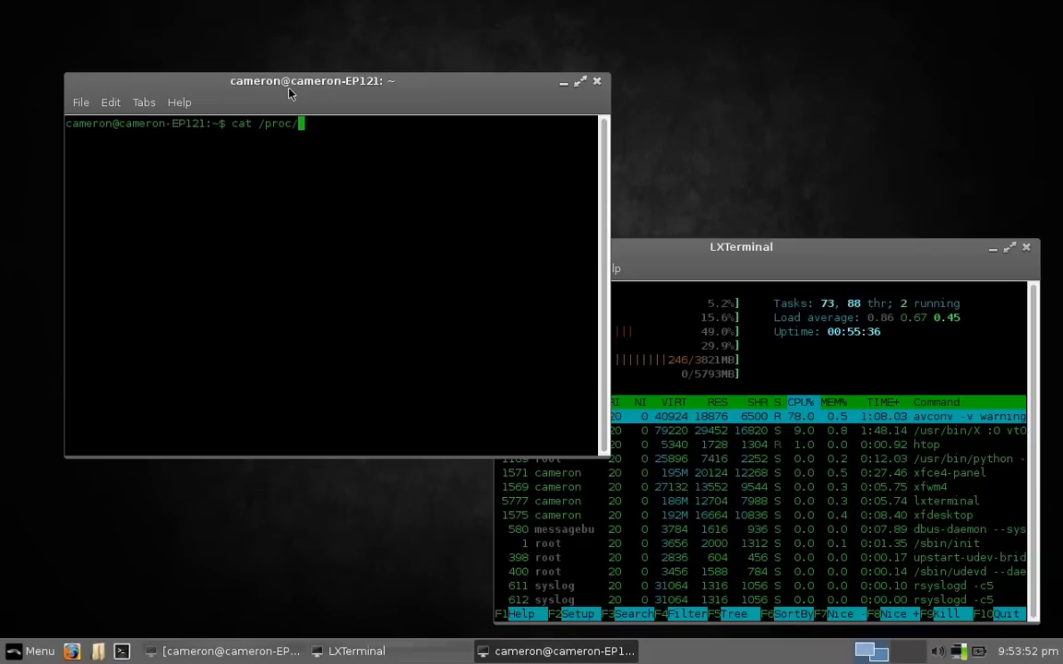
{"action": "type", "text": "cpuinfo"}
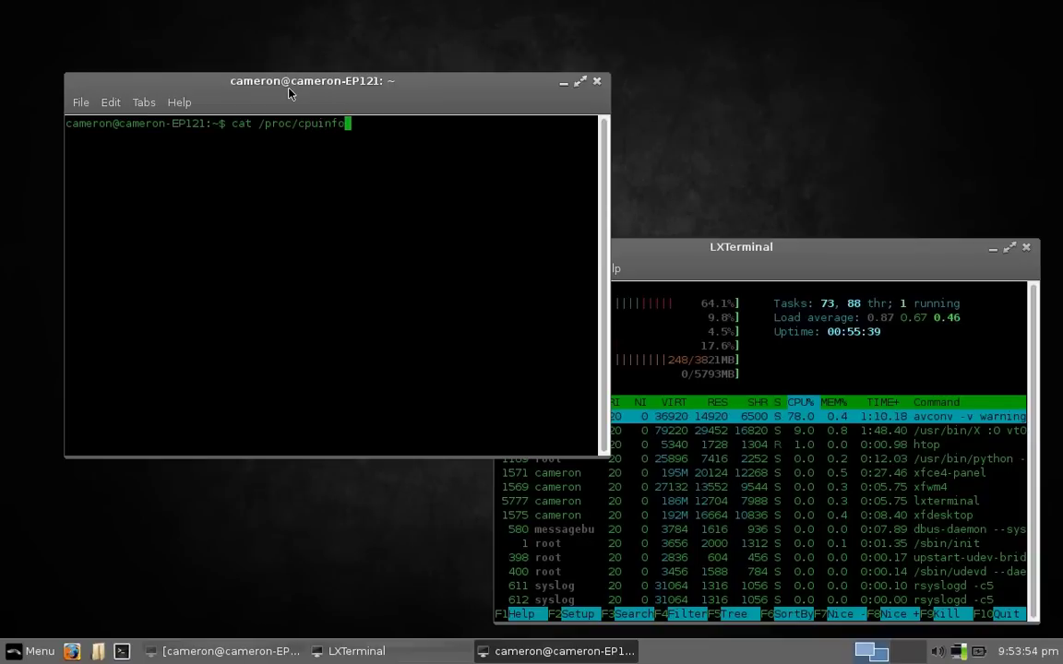
{"action": "key", "text": "Return"}
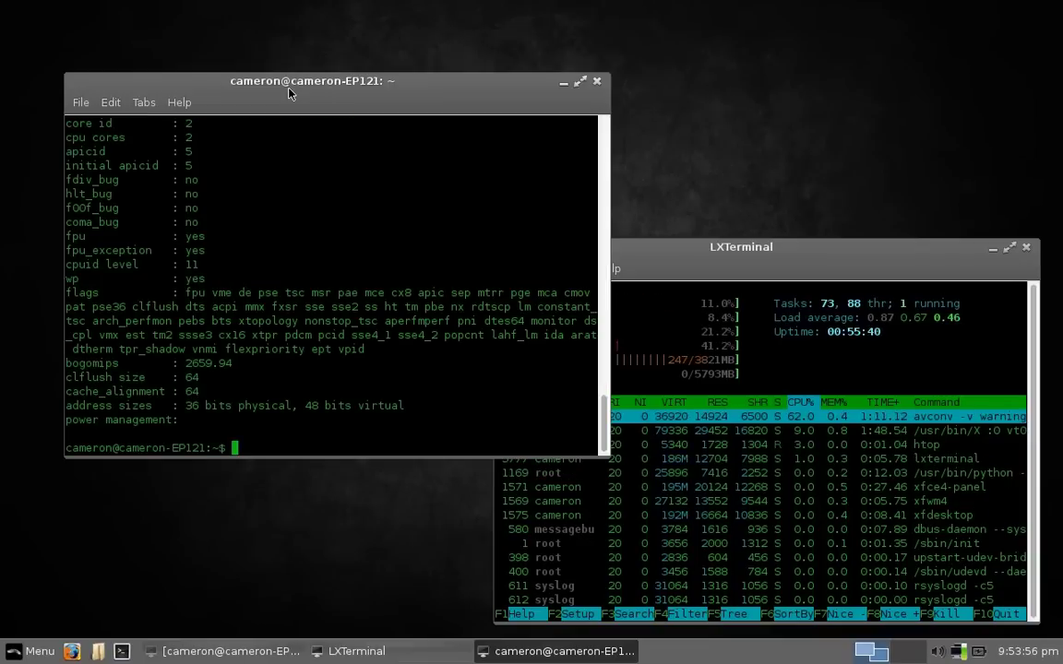
Locate the flags line in the CPU information and highlight its pae entry.
{"action": "left_click_drag", "start_coordinate": [288, 89], "coordinate": [299, 64]}
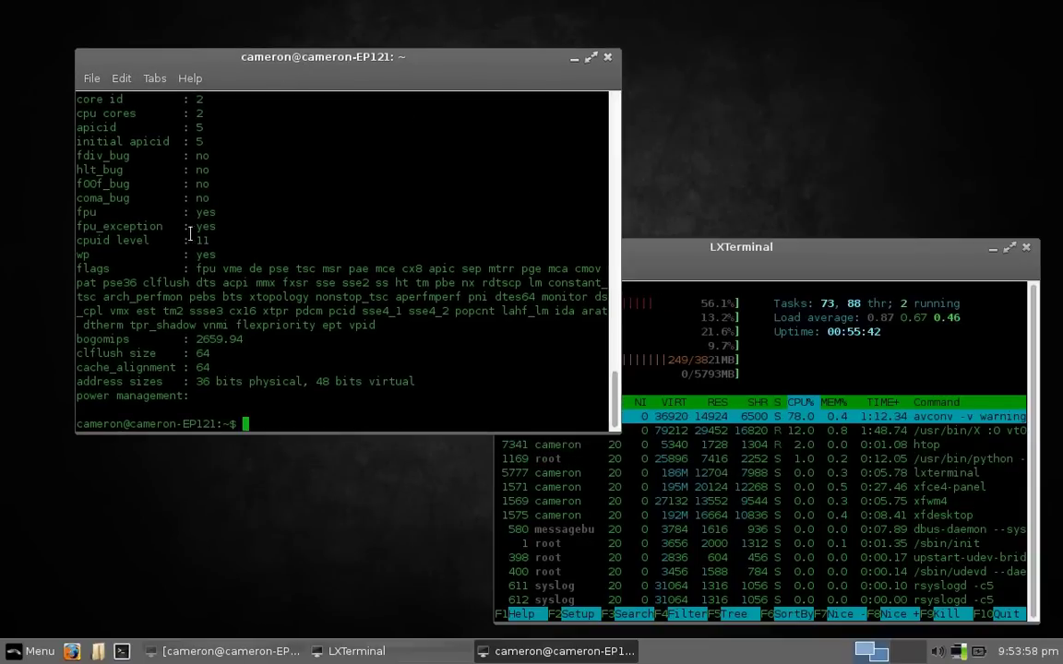
{"action": "left_click_drag", "start_coordinate": [77, 268], "coordinate": [110, 268]}
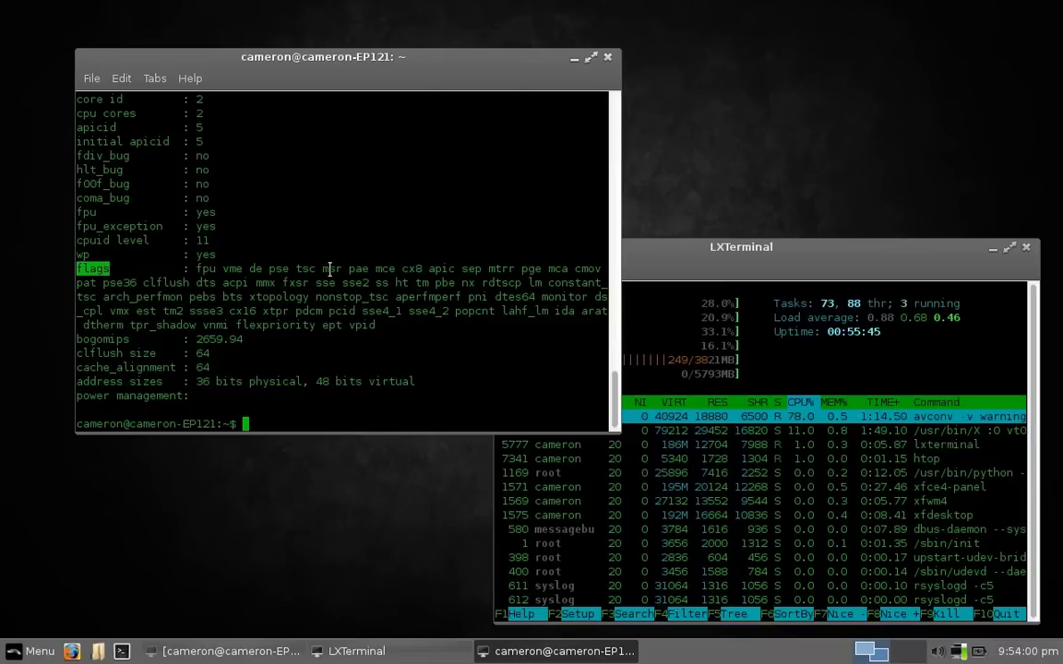
{"action": "double_click", "coordinate": [358, 268]}
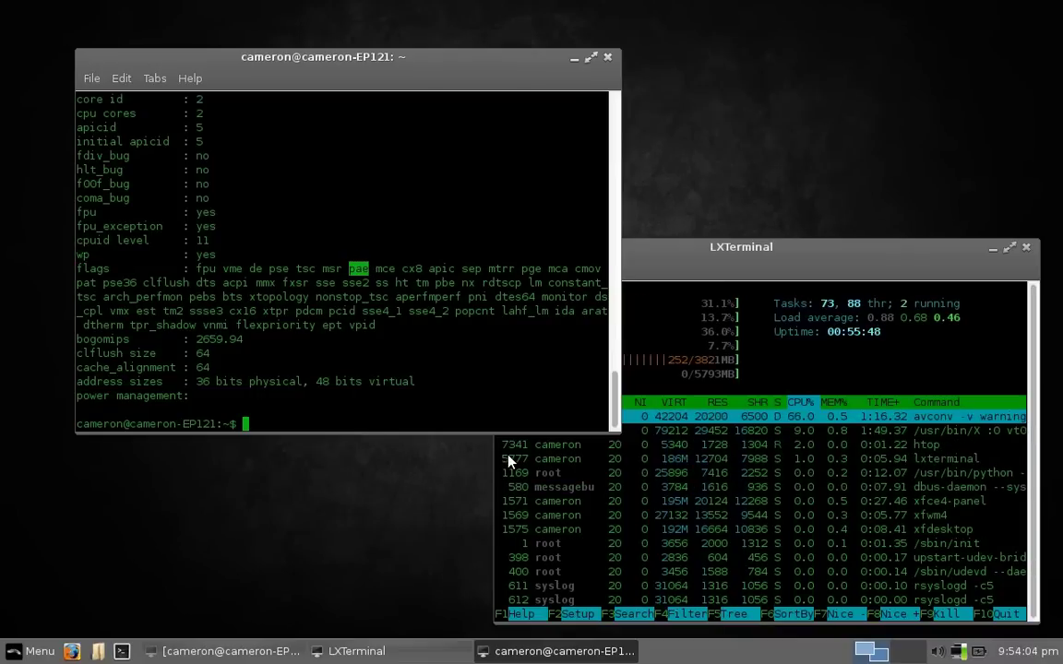
{"action": "left_click", "coordinate": [243, 381]}
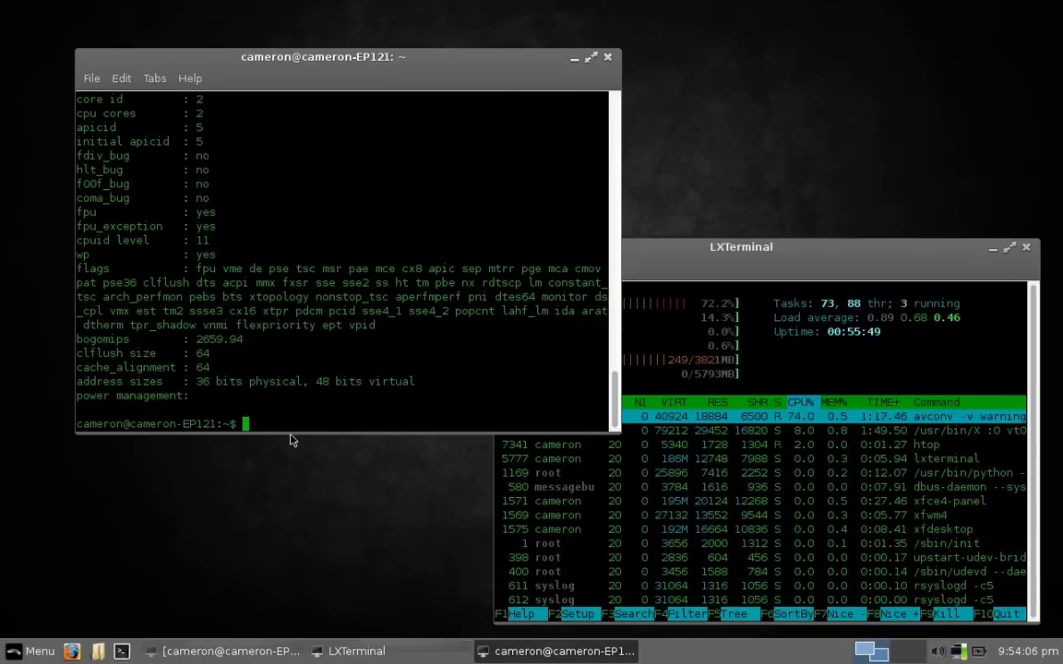
End the terminal session with exit and close the resource monitor window.
{"action": "type", "text": "exit"}
{"action": "key", "text": "Return"}
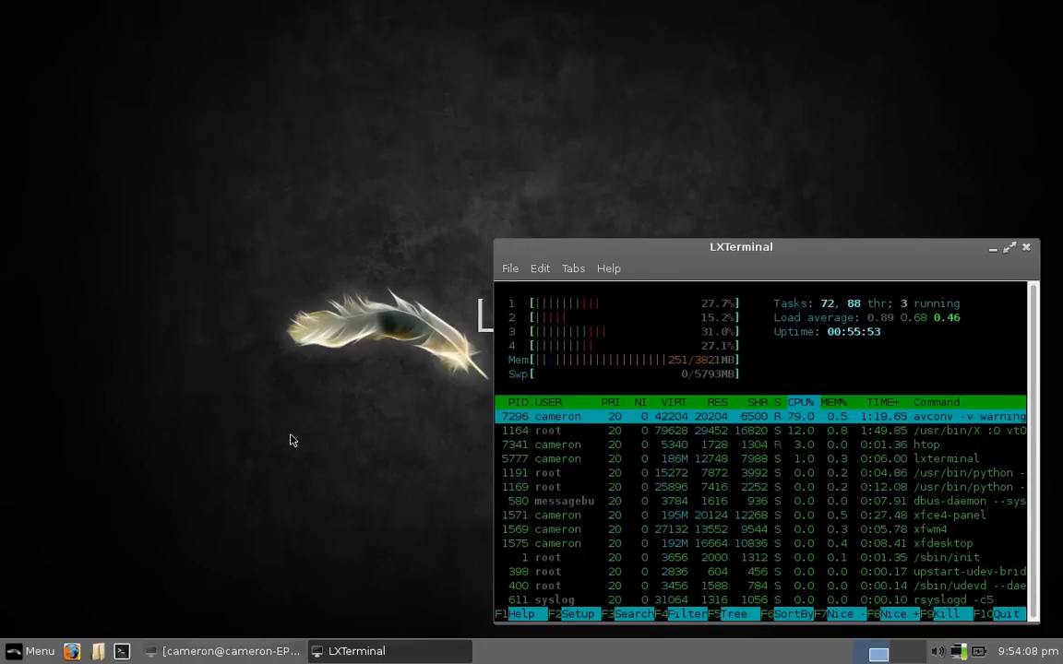
{"action": "left_click_drag", "start_coordinate": [586, 246], "coordinate": [395, 110]}
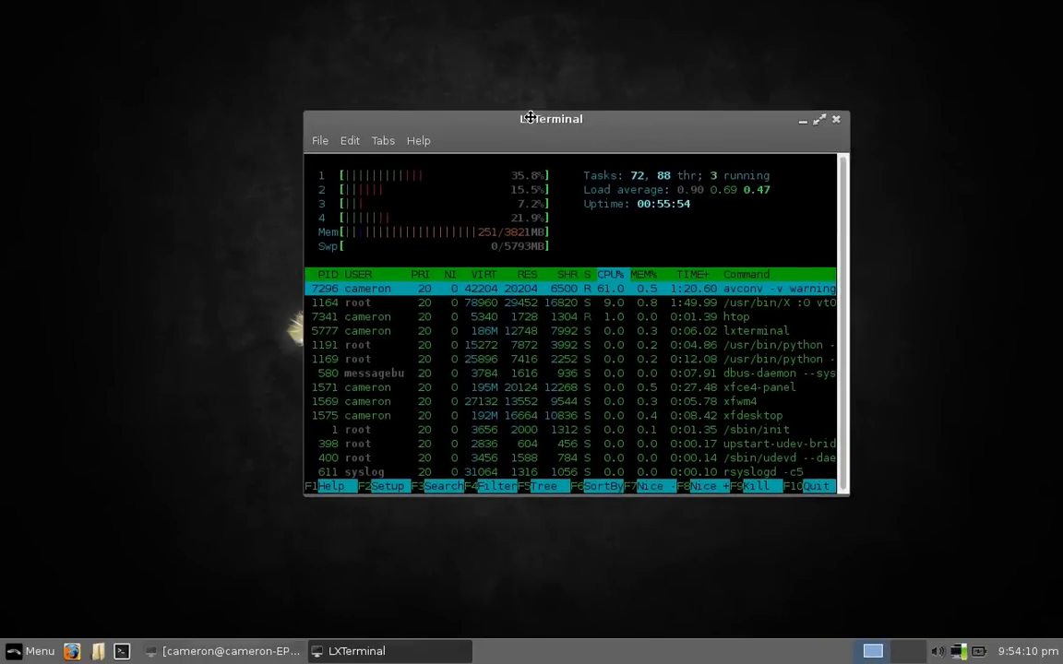
{"action": "left_click", "coordinate": [834, 112]}
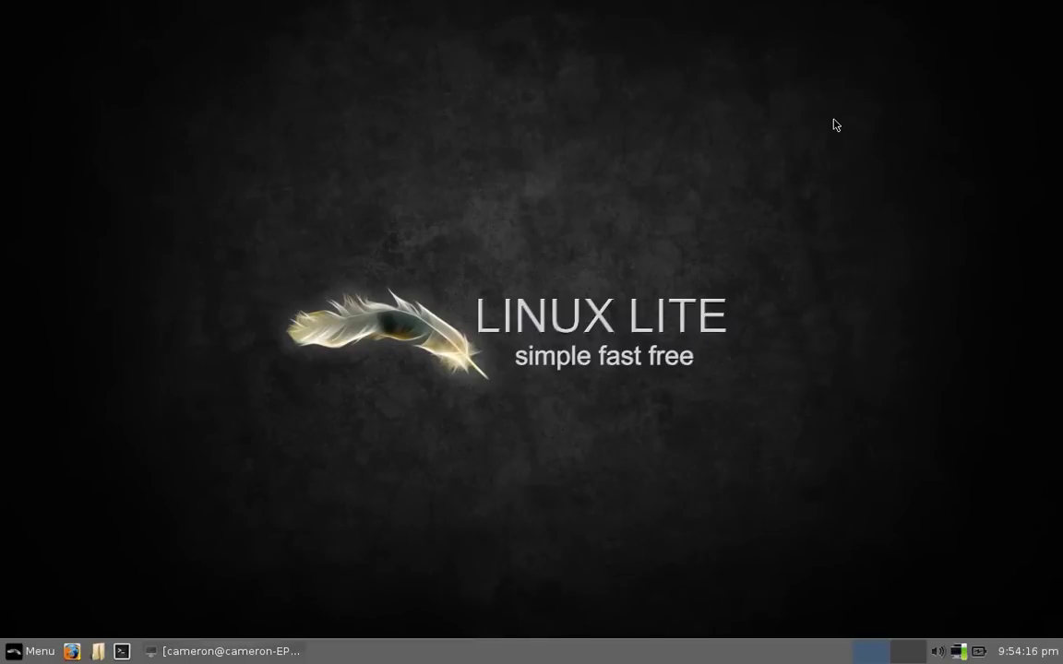
Open the file manager at the home folder and move its window toward the middle of the desktop.
{"action": "left_click", "coordinate": [104, 651]}
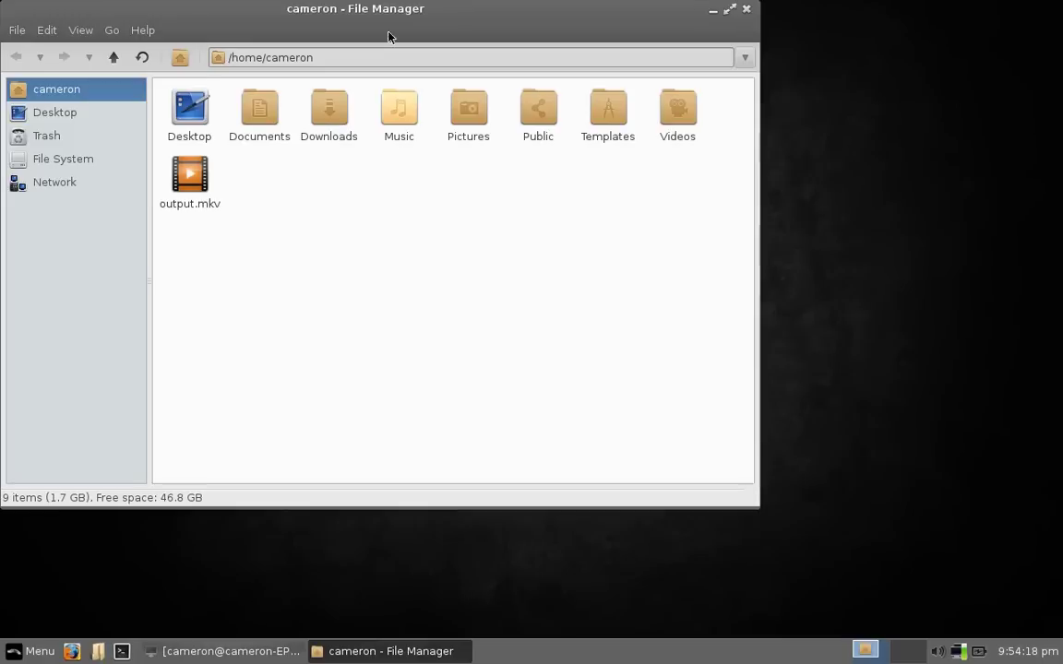
{"action": "left_click_drag", "start_coordinate": [391, 20], "coordinate": [605, 94]}
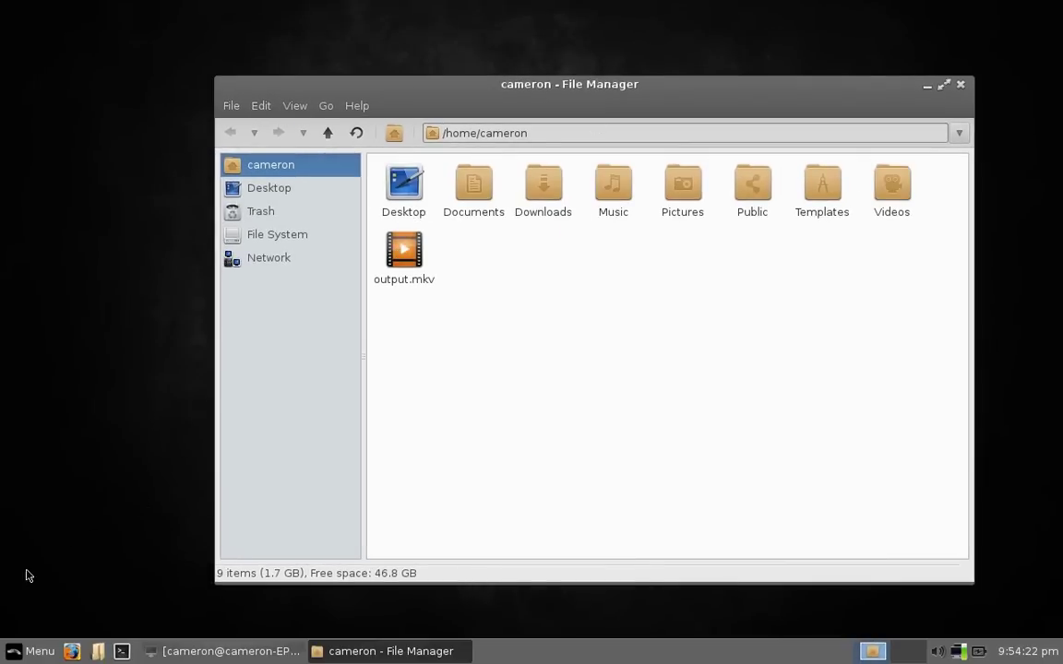
{"action": "left_click_drag", "start_coordinate": [555, 91], "coordinate": [599, 70]}
Open the Appearance settings beside the file manager, try the Redmond style and switch back to MediterraneanLight.
{"action": "left_click", "coordinate": [5, 655]}
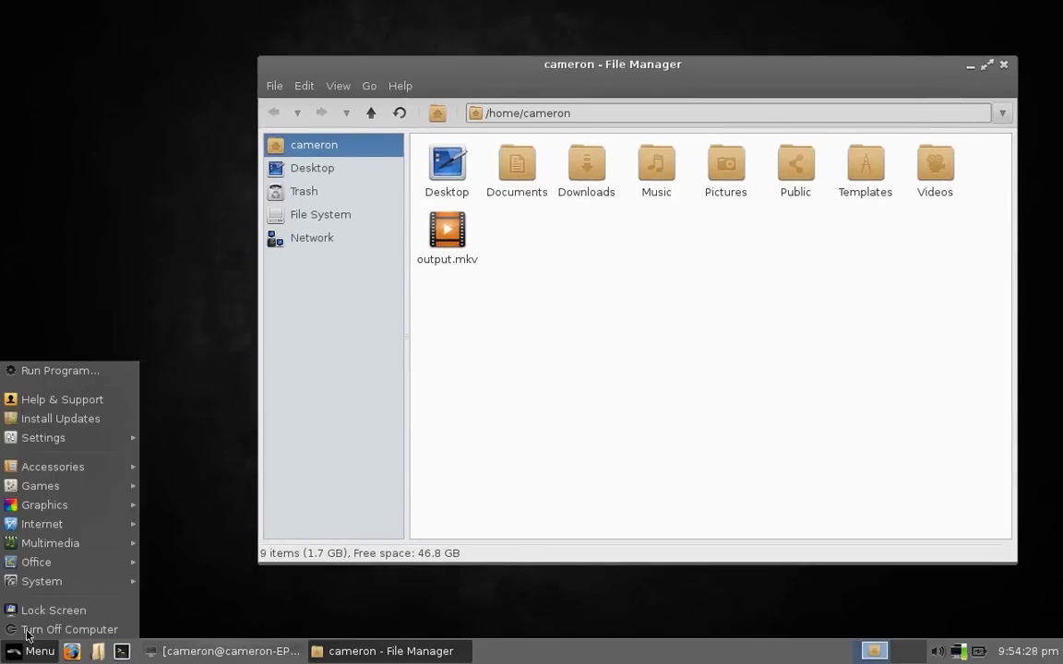
{"action": "mouse_move", "coordinate": [90, 446]}
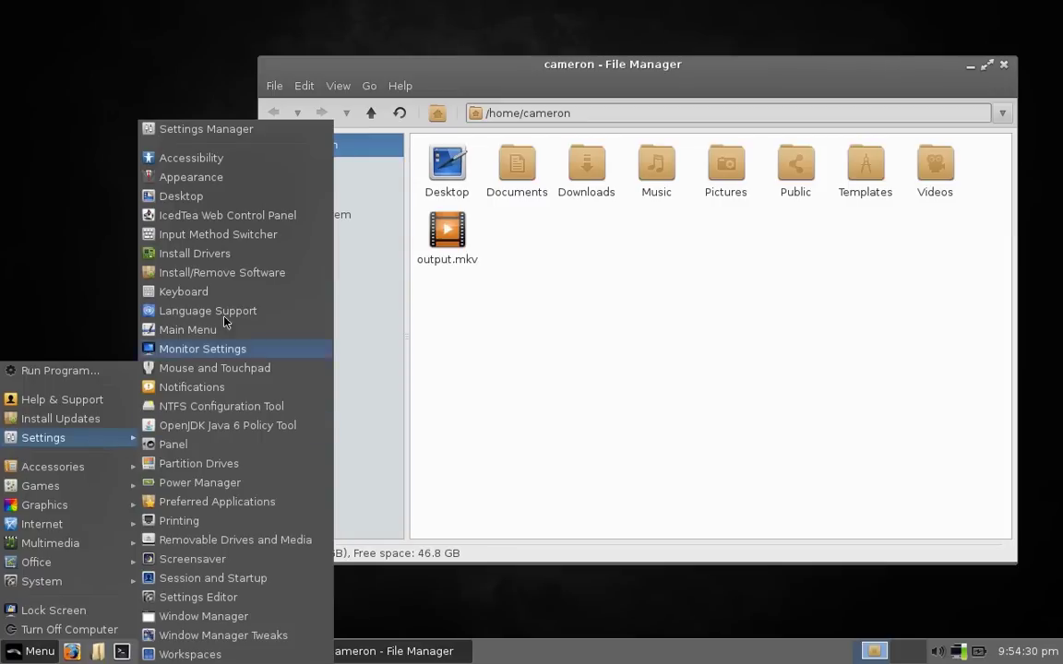
{"action": "left_click", "coordinate": [222, 164]}
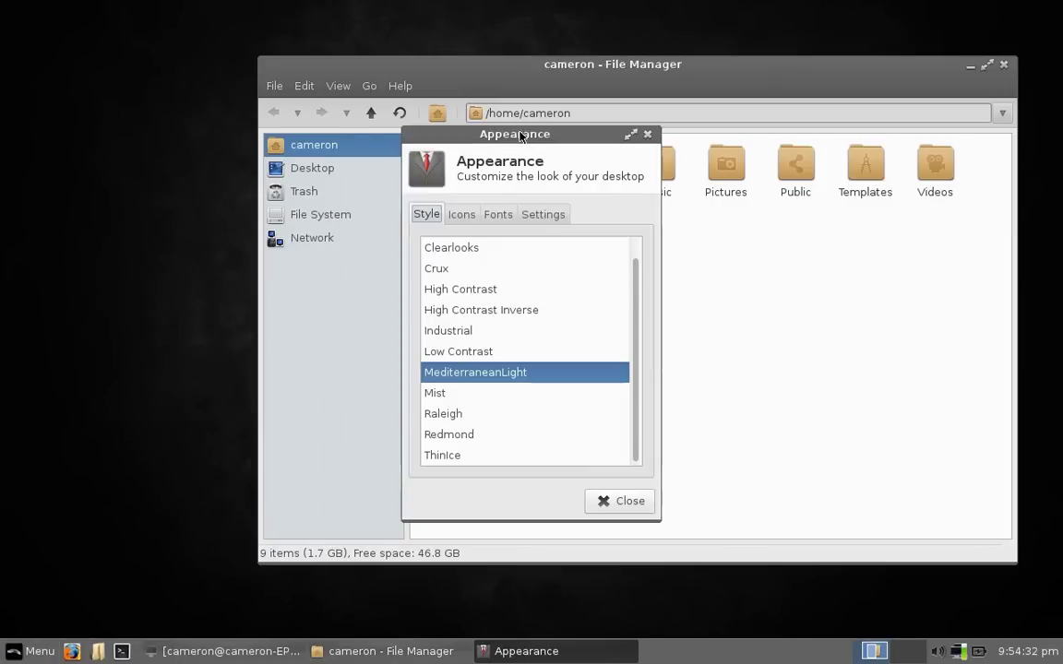
{"action": "left_click_drag", "start_coordinate": [543, 135], "coordinate": [252, 94]}
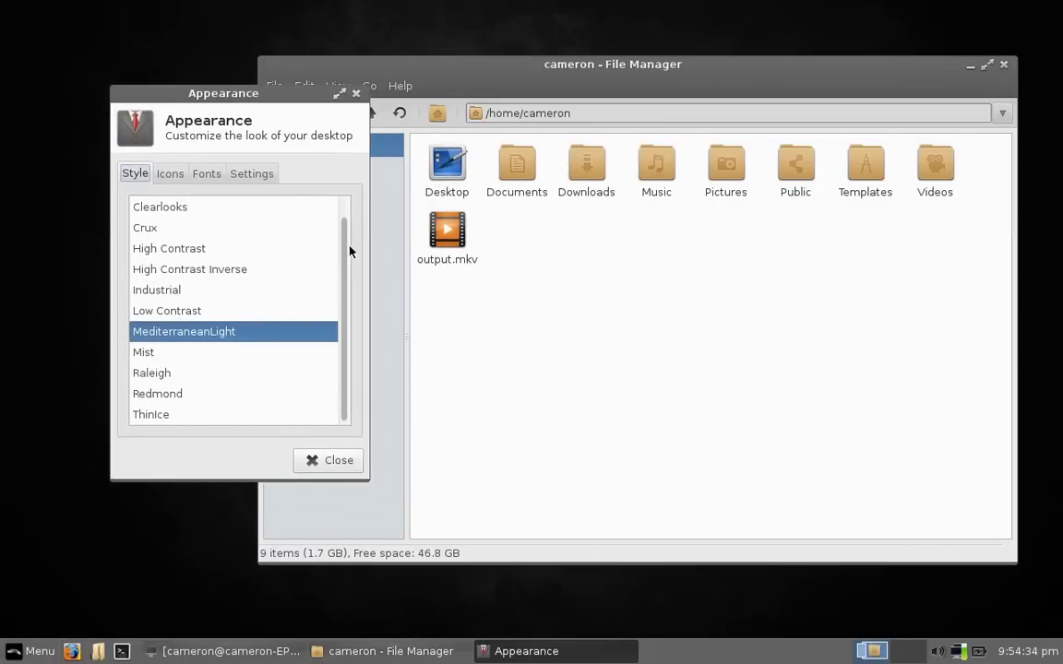
{"action": "mouse_move", "coordinate": [344, 242]}
{"action": "left_mouse_down"}
{"action": "mouse_move", "coordinate": [344, 226]}
{"action": "mouse_move", "coordinate": [346, 261]}
{"action": "left_mouse_up"}
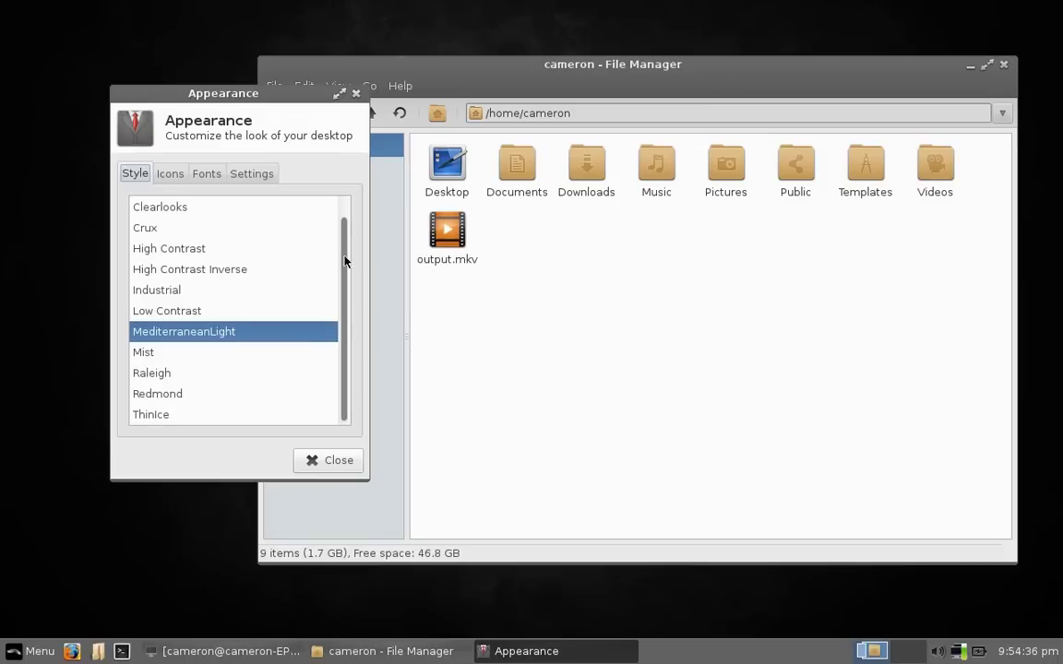
{"action": "left_click", "coordinate": [193, 397]}
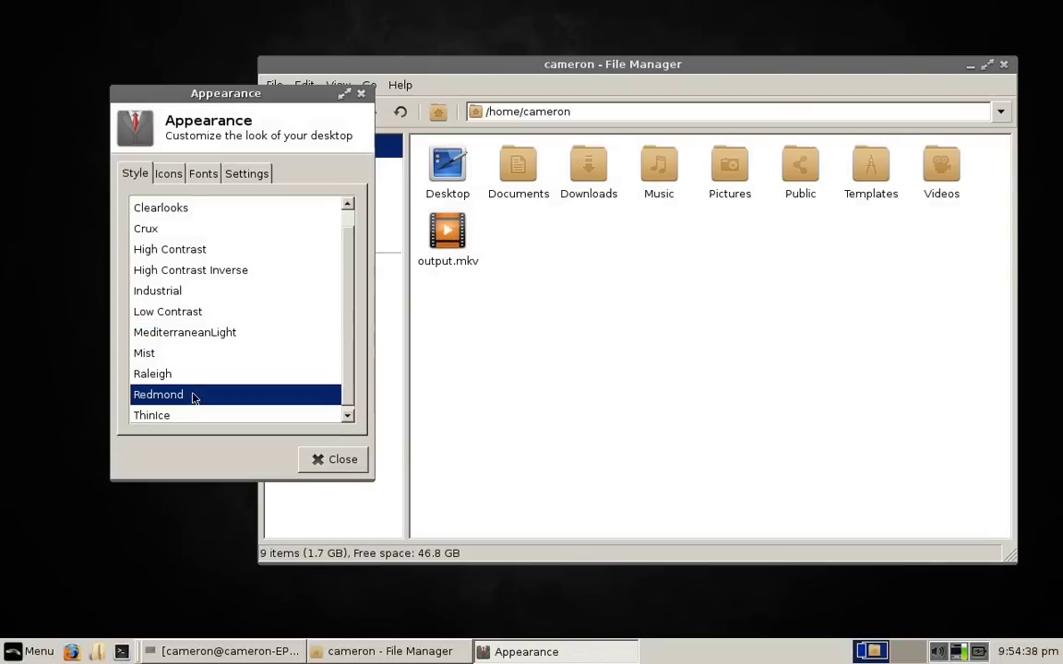
{"action": "left_click", "coordinate": [174, 334]}
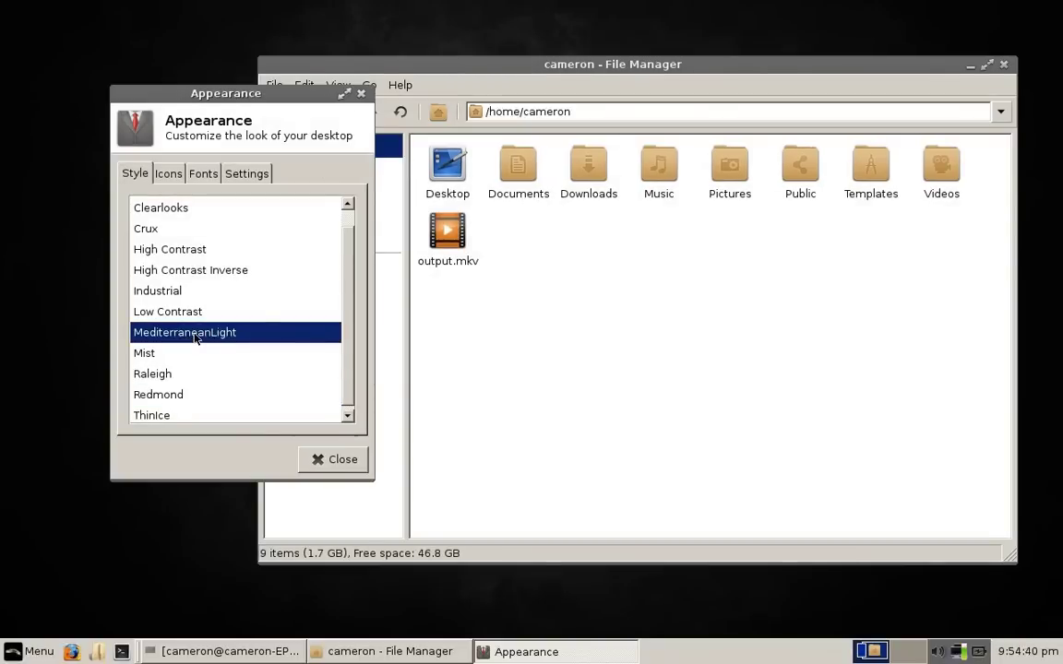
View the available icon themes, close the Appearance settings and shift the file manager closer to the desktop's centre.
{"action": "left_click", "coordinate": [169, 175]}
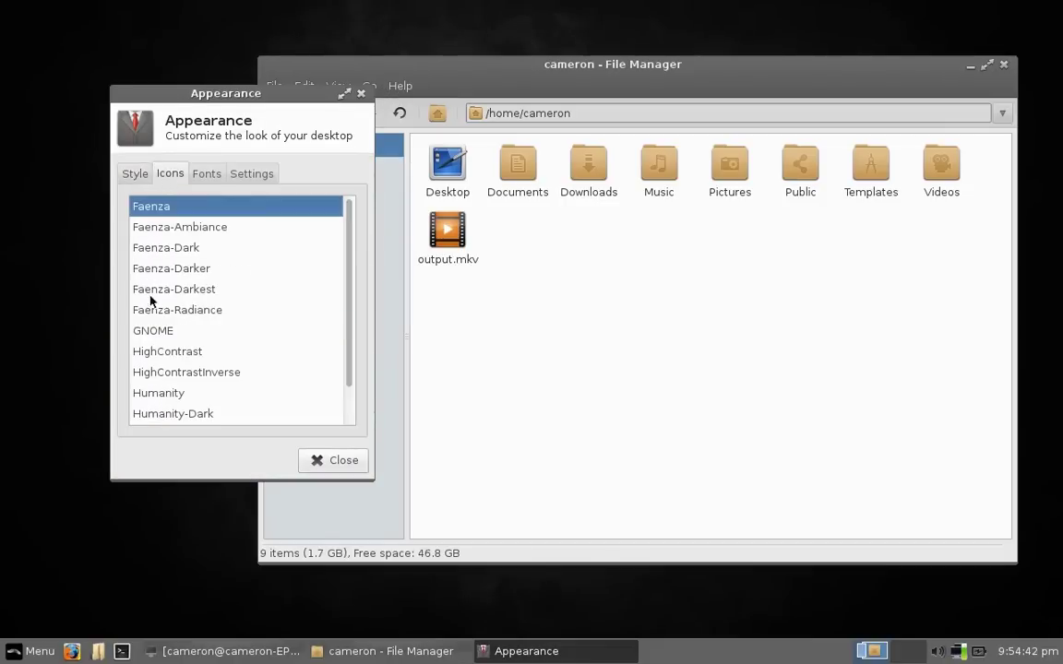
{"action": "left_click", "coordinate": [323, 462]}
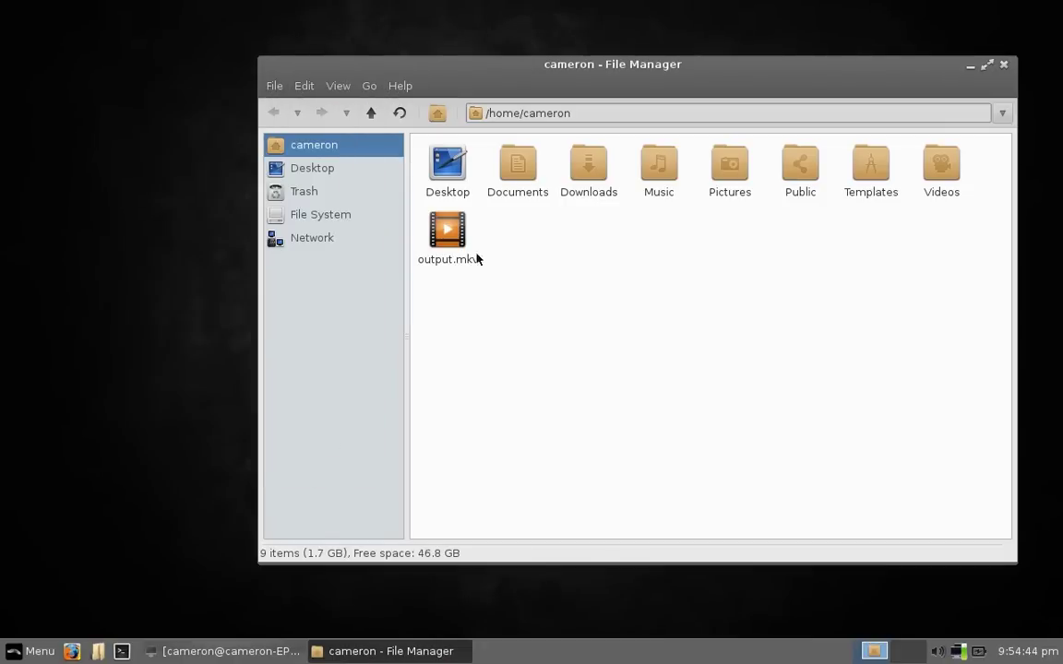
{"action": "left_click_drag", "start_coordinate": [636, 75], "coordinate": [594, 74]}
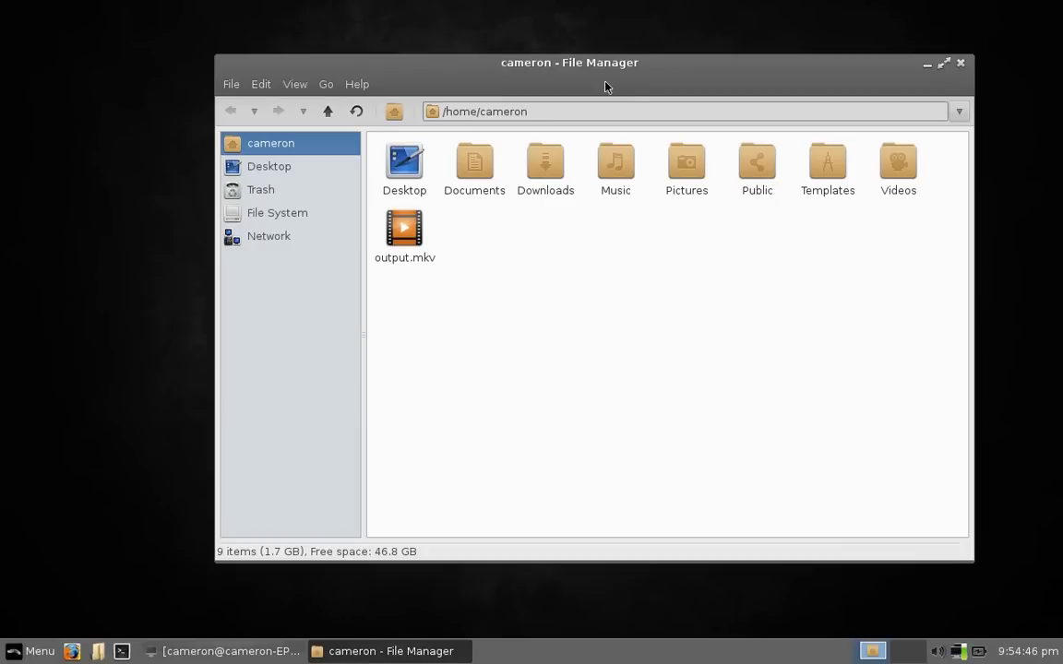
Look through the installed Office, Internet and Games applications and launch Steam.
{"action": "left_click", "coordinate": [13, 653]}
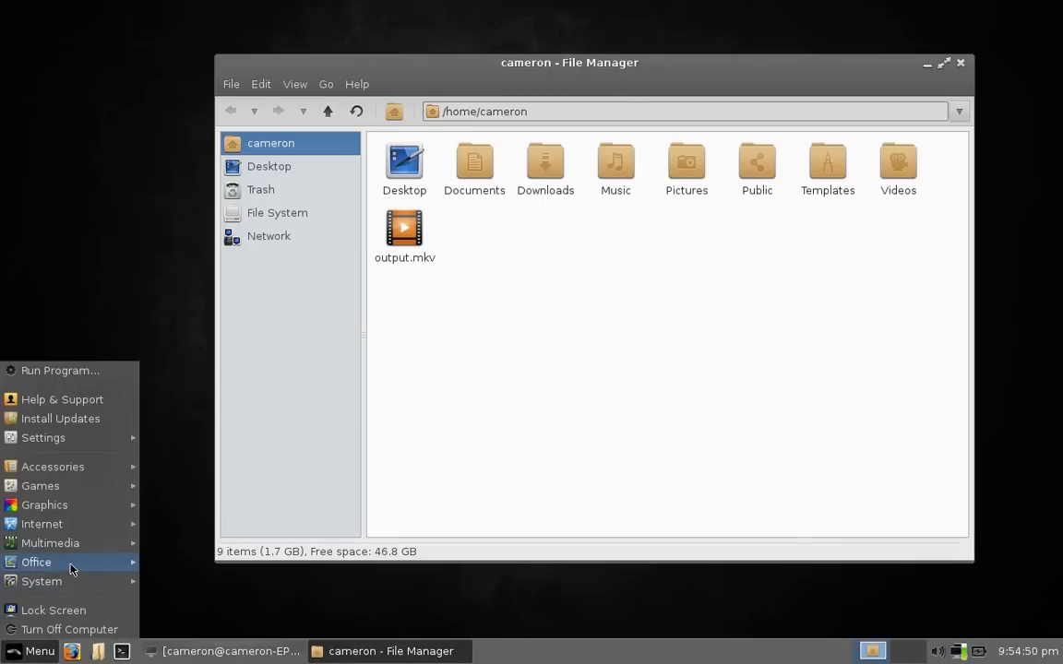
{"action": "mouse_move", "coordinate": [71, 570]}
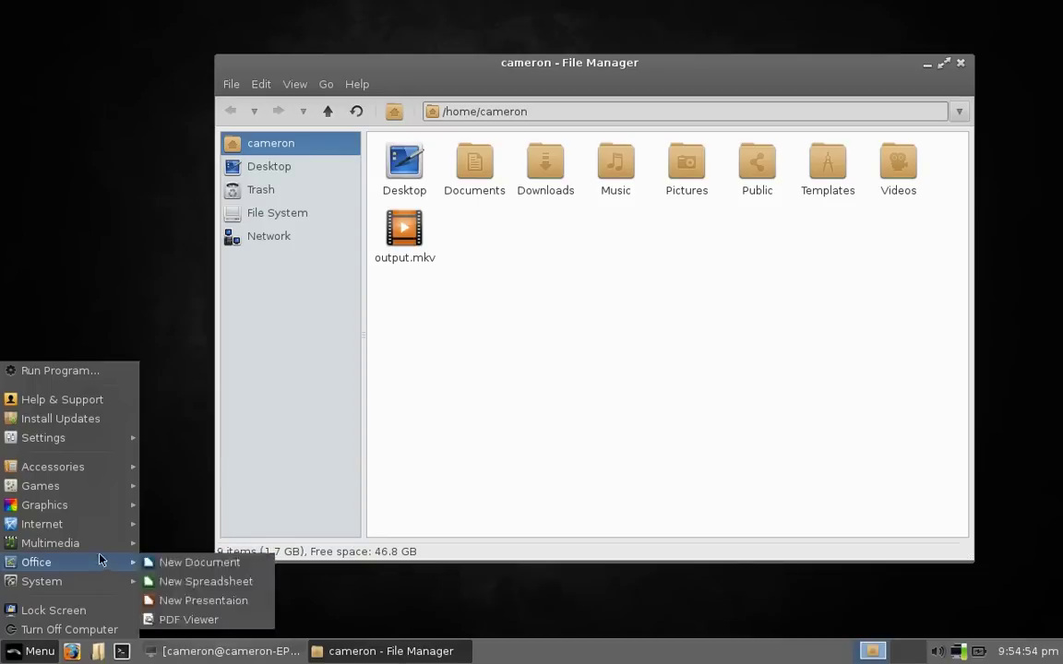
{"action": "mouse_move", "coordinate": [83, 543]}
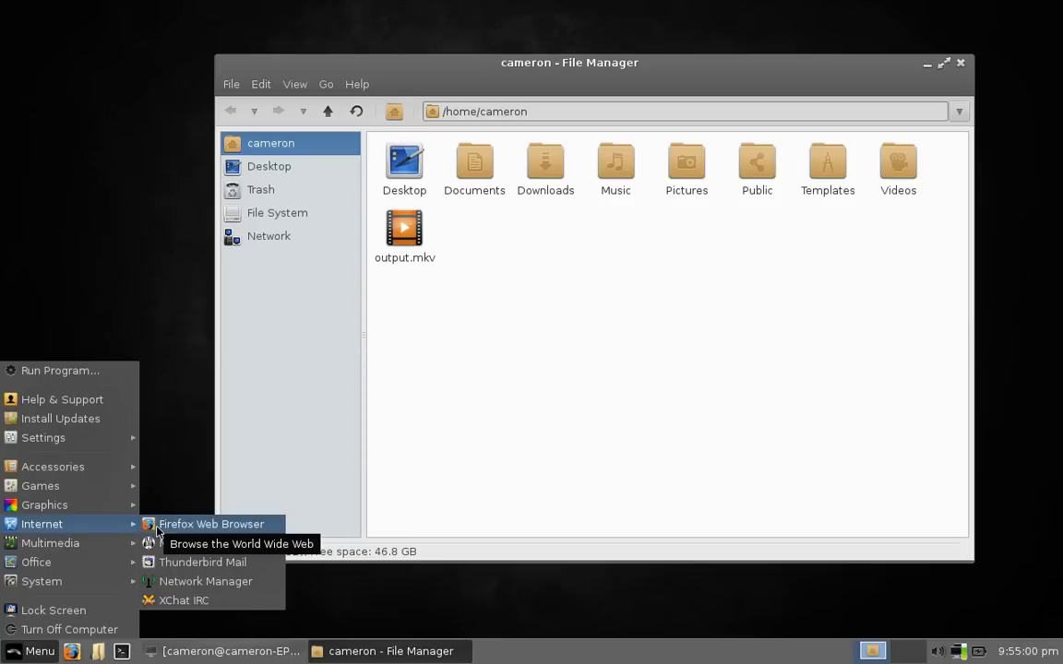
{"action": "mouse_move", "coordinate": [79, 506]}
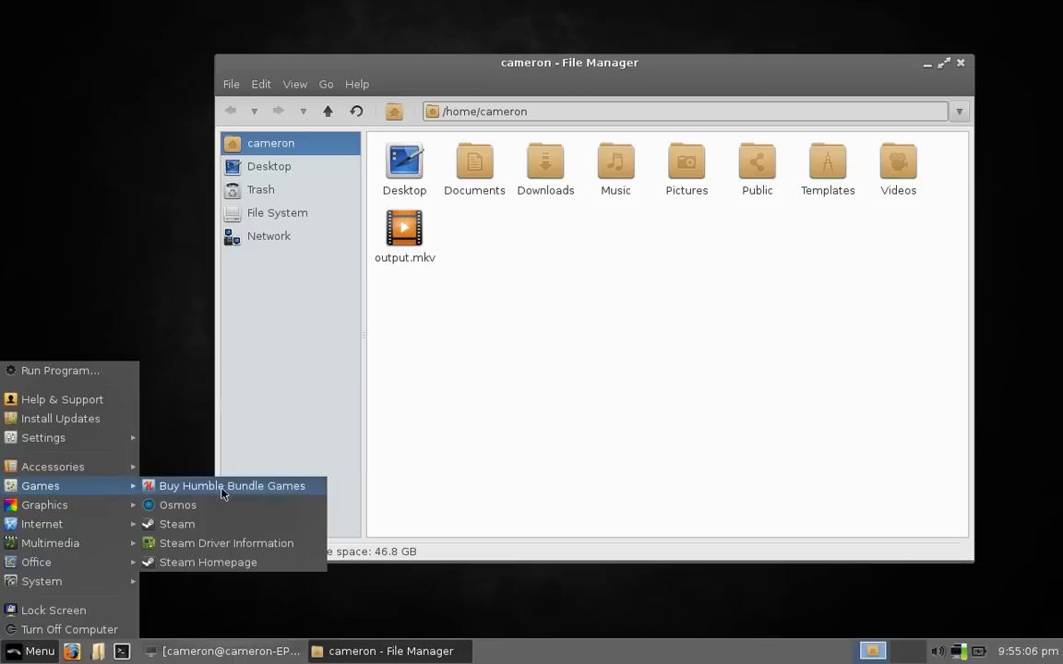
{"action": "left_click", "coordinate": [256, 524]}
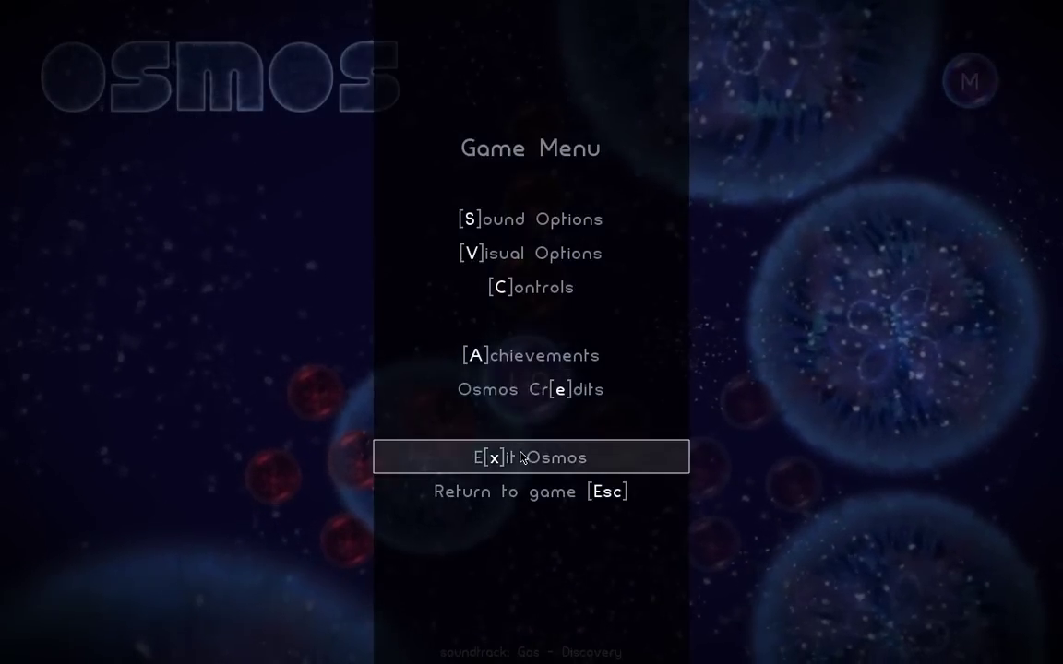
Quit the Osmos game and Steam, and close the file manager window showing the home folder.
{"action": "left_click", "coordinate": [521, 457]}
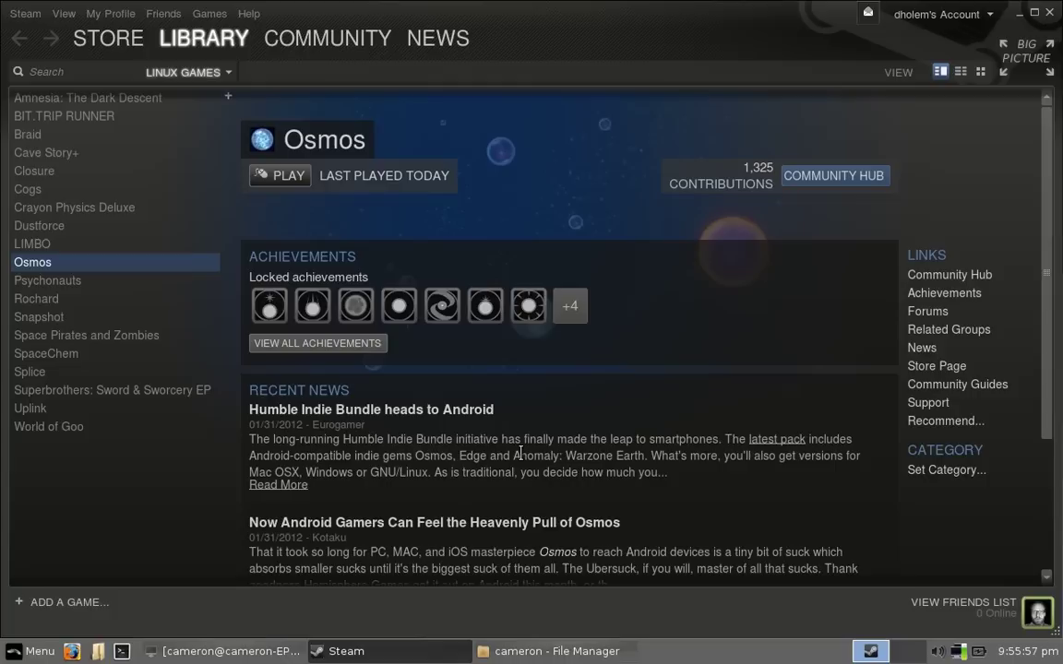
{"action": "left_click", "coordinate": [25, 13]}
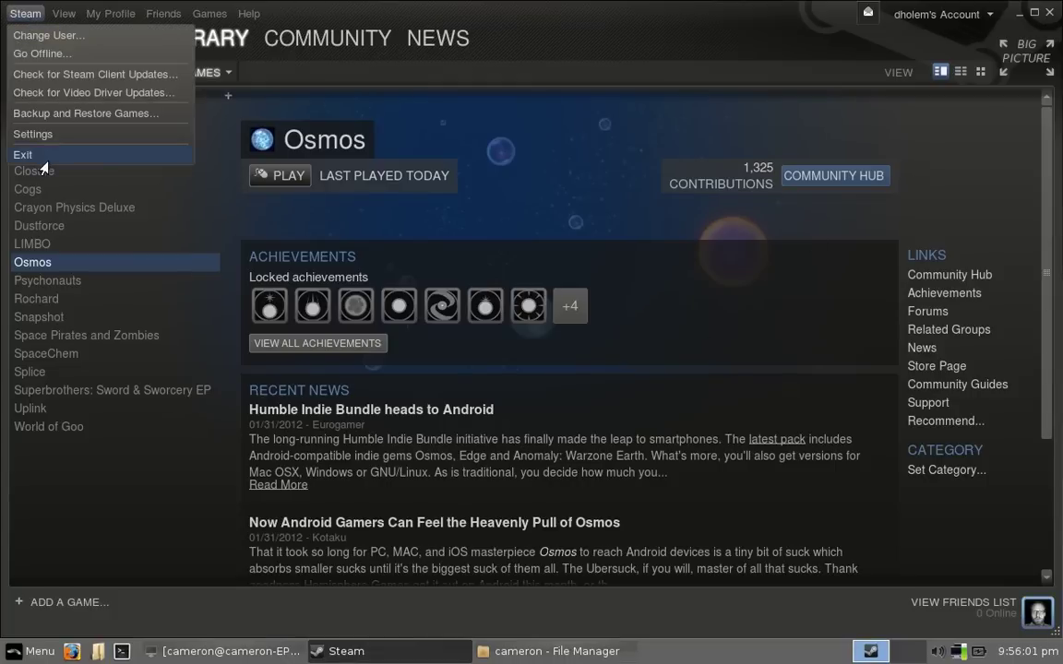
{"action": "left_click", "coordinate": [23, 155]}
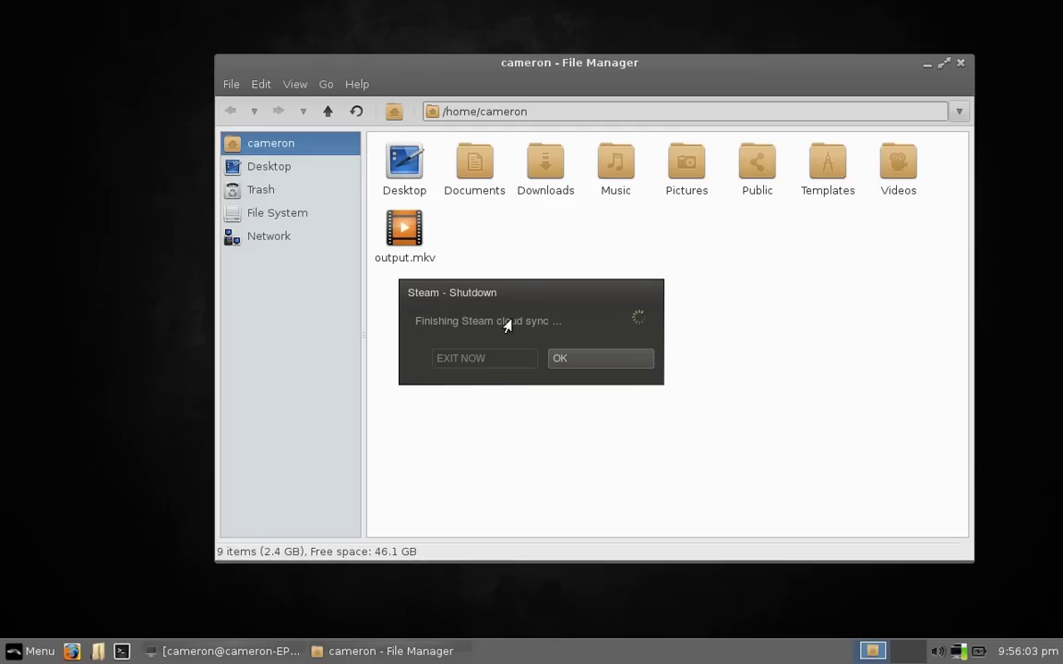
{"action": "left_click", "coordinate": [959, 63]}
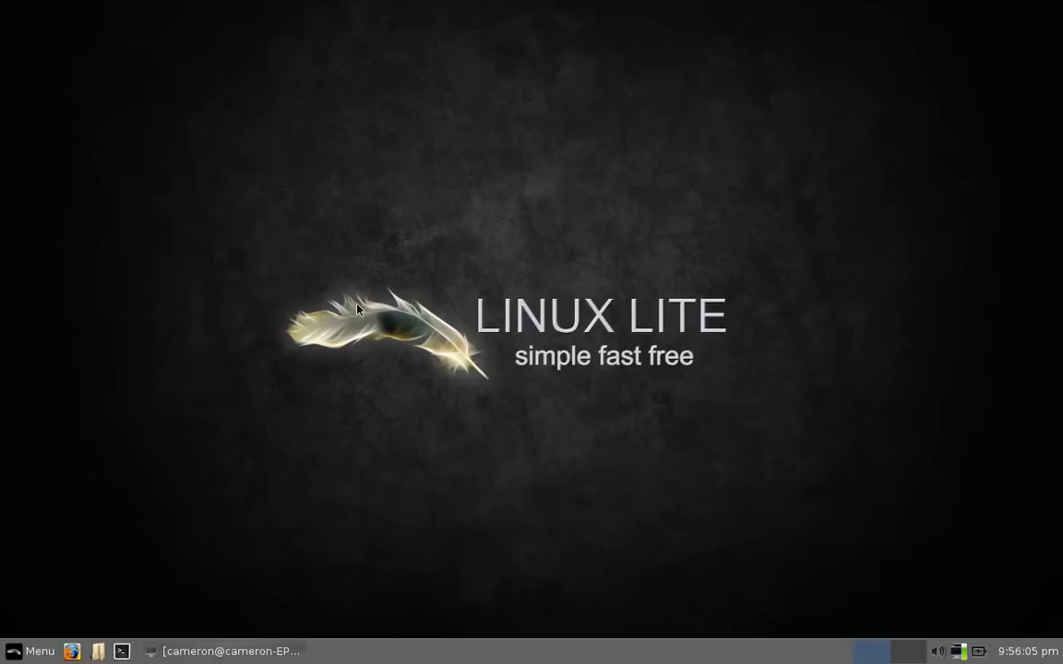
Look over the Accessories applications, run Install Updates and enter the account password to start the update.
{"action": "left_click", "coordinate": [17, 653]}
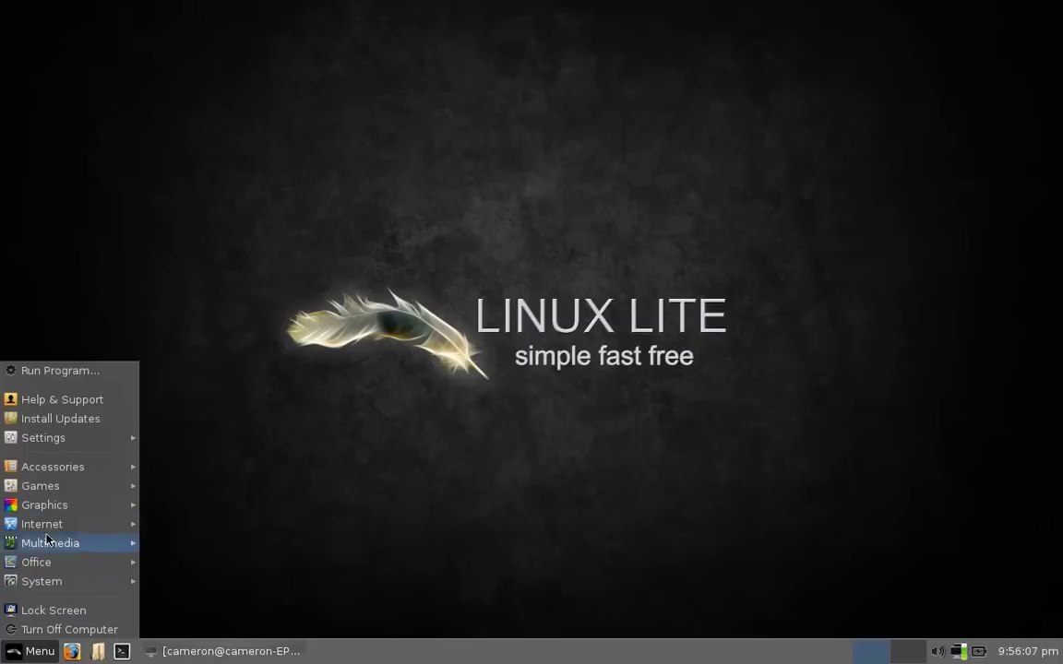
{"action": "mouse_move", "coordinate": [61, 476]}
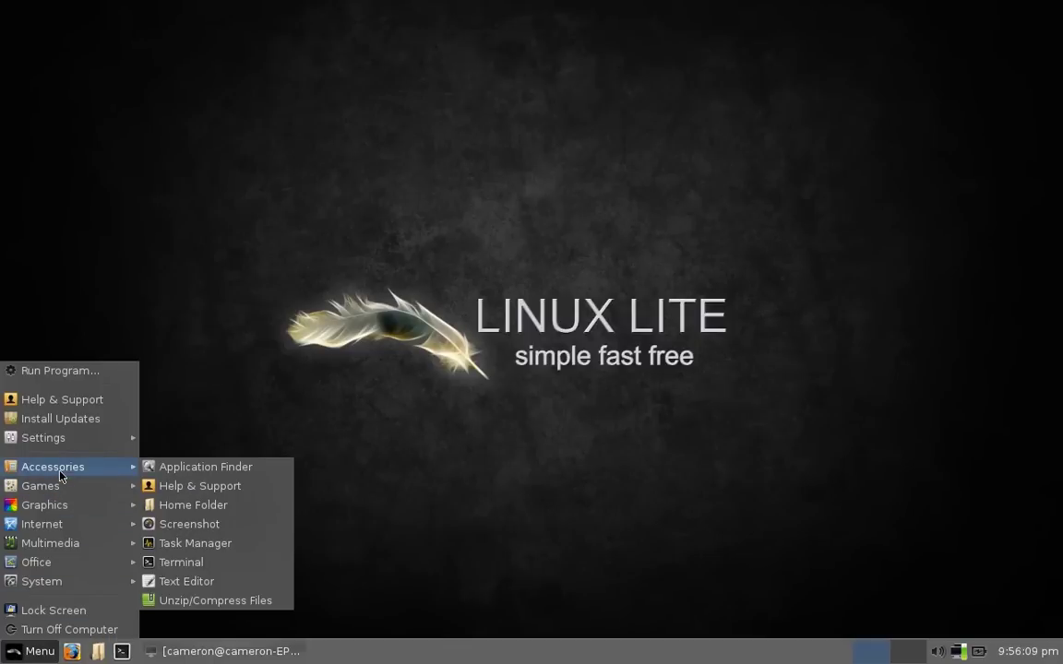
{"action": "mouse_move", "coordinate": [63, 446]}
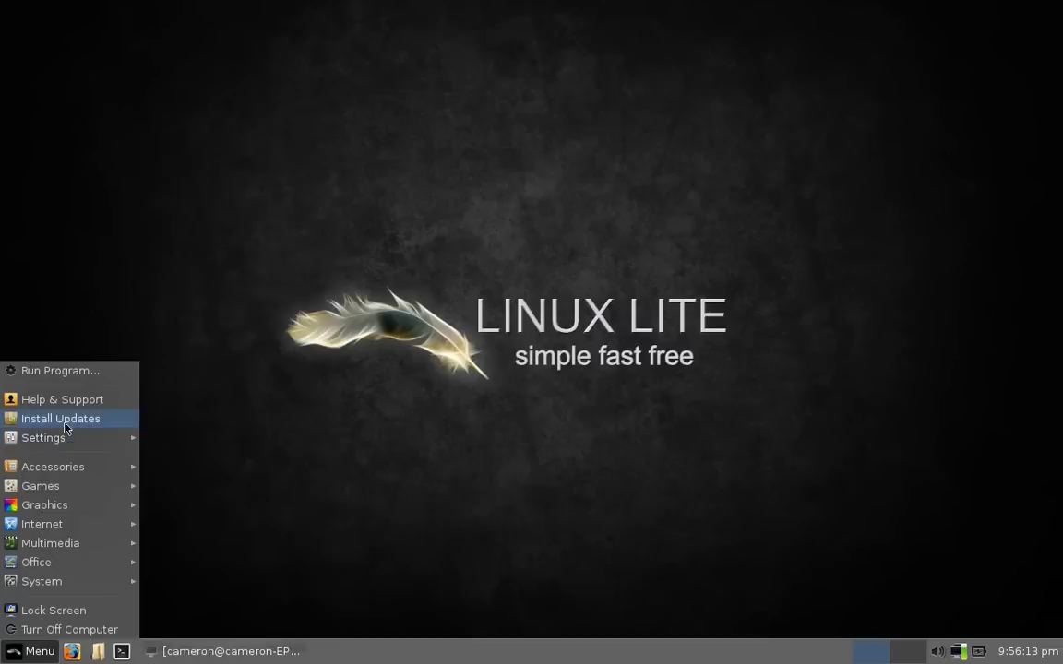
{"action": "left_click", "coordinate": [65, 427]}
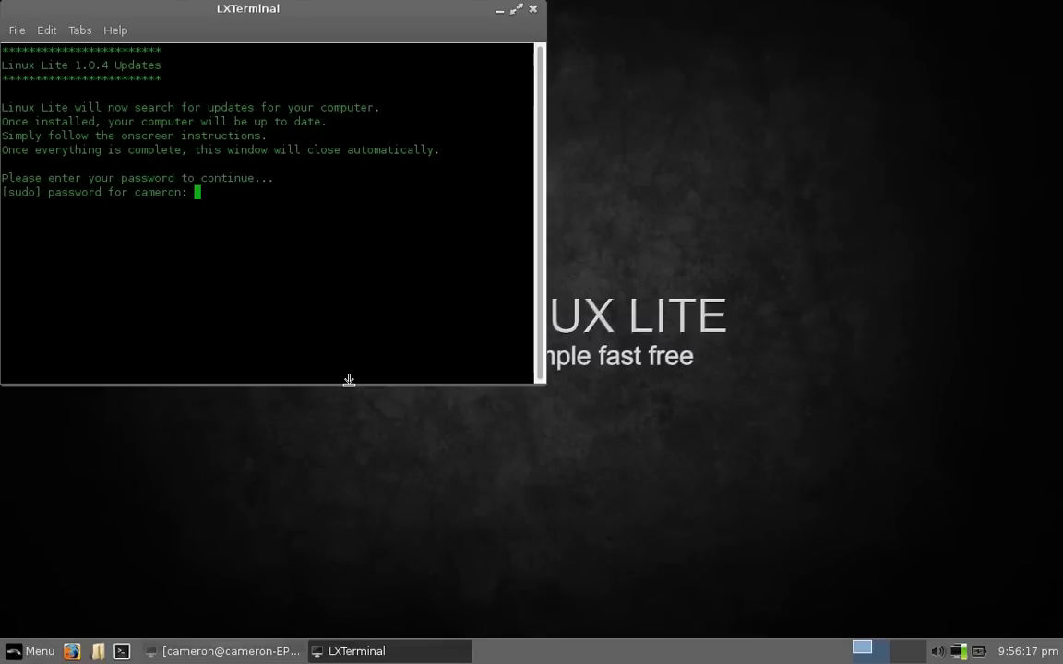
{"action": "key", "text": "Return"}
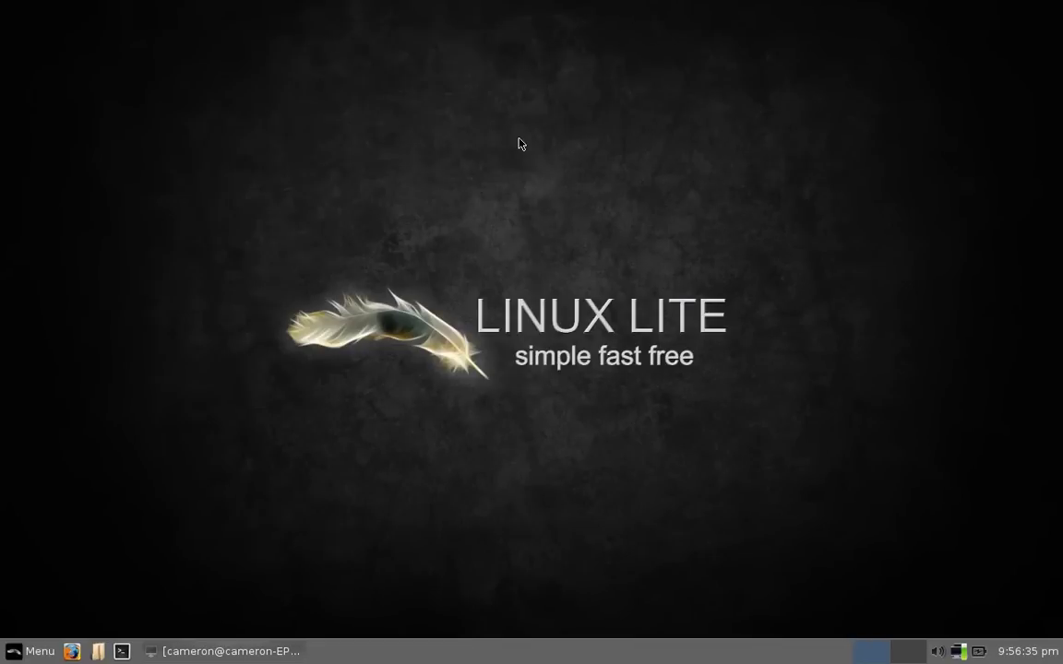
Install the OpenShot video editing software, authorising it with the account password, and move the installer terminal toward the desktop's centre.
{"action": "left_click", "coordinate": [25, 647]}
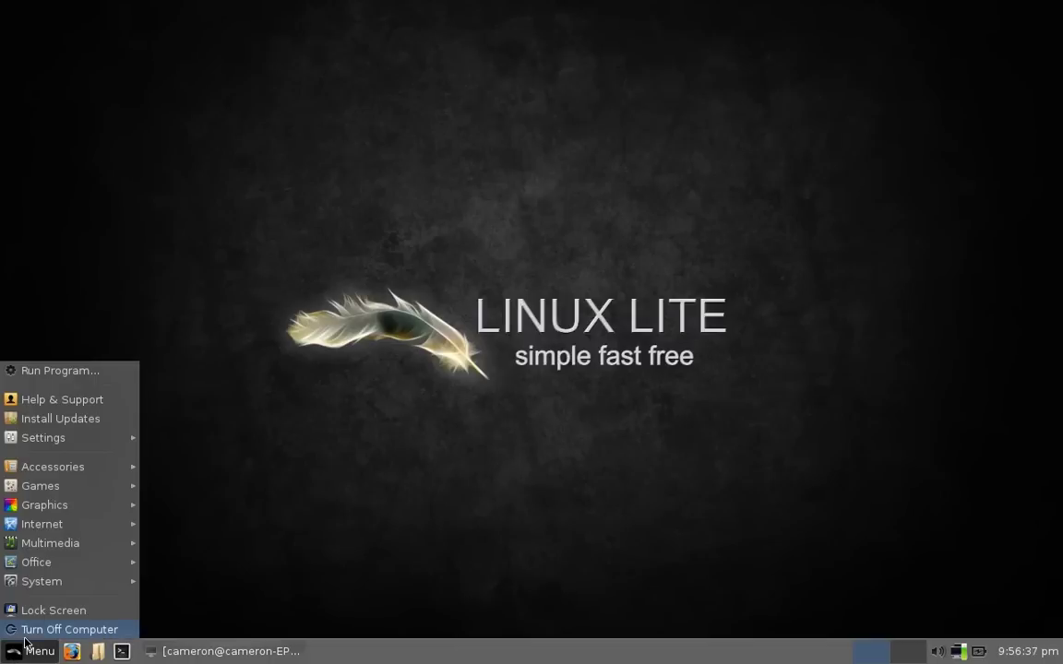
{"action": "mouse_move", "coordinate": [45, 578]}
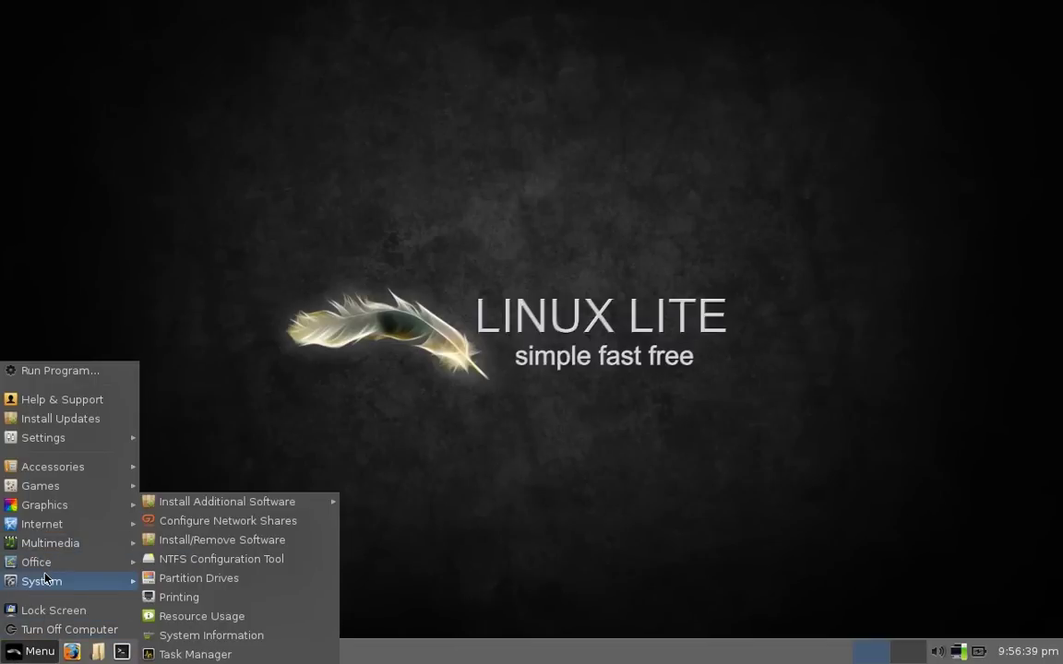
{"action": "mouse_move", "coordinate": [315, 505]}
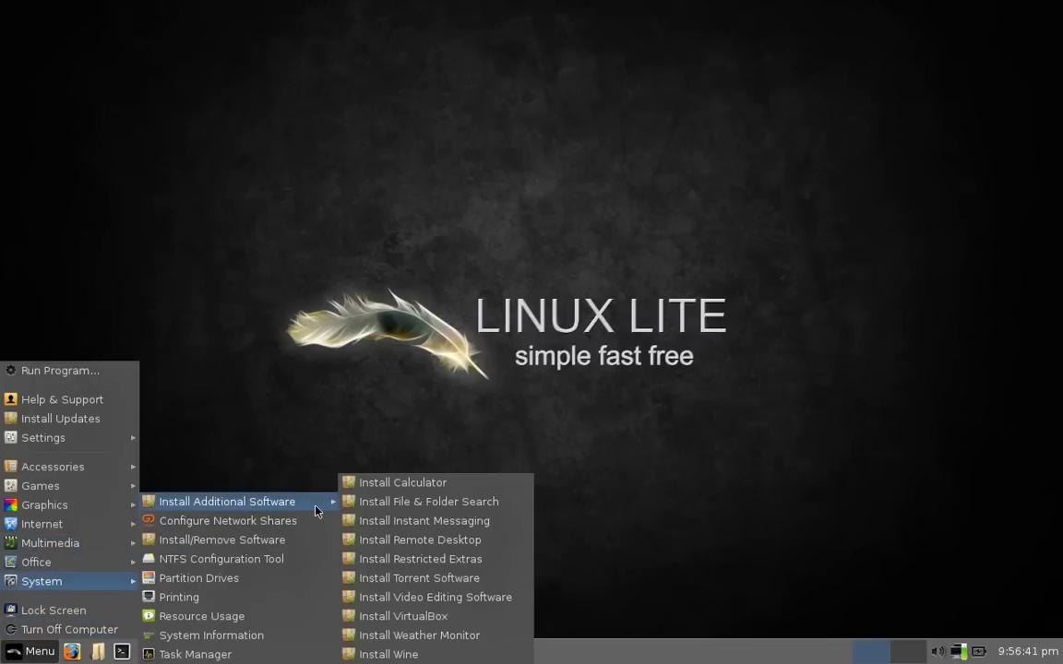
{"action": "left_click", "coordinate": [470, 603]}
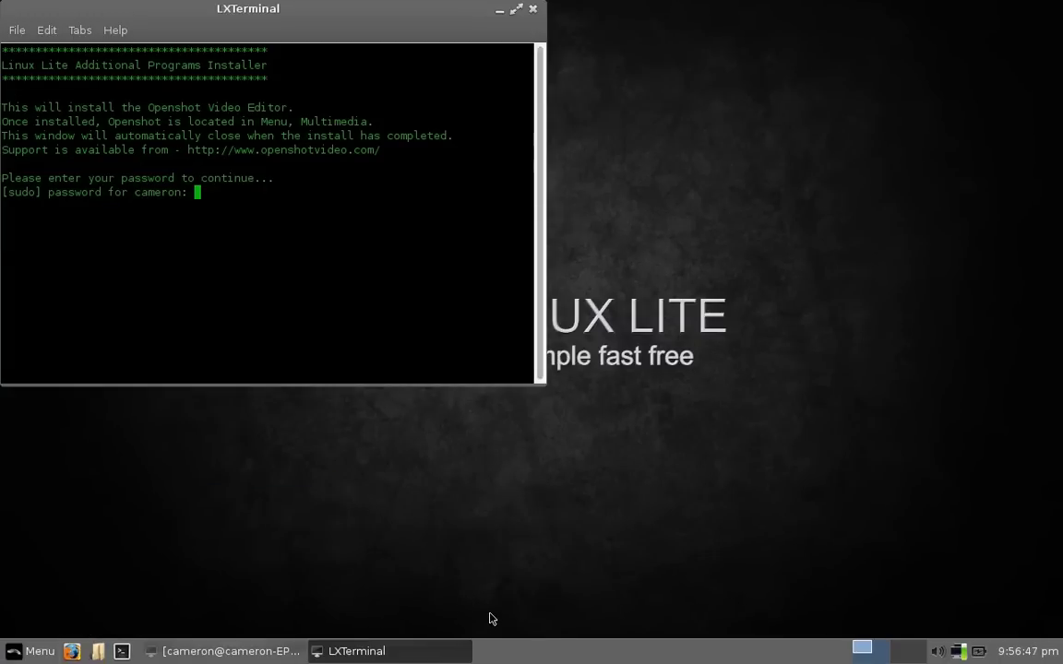
{"action": "key", "text": "Return"}
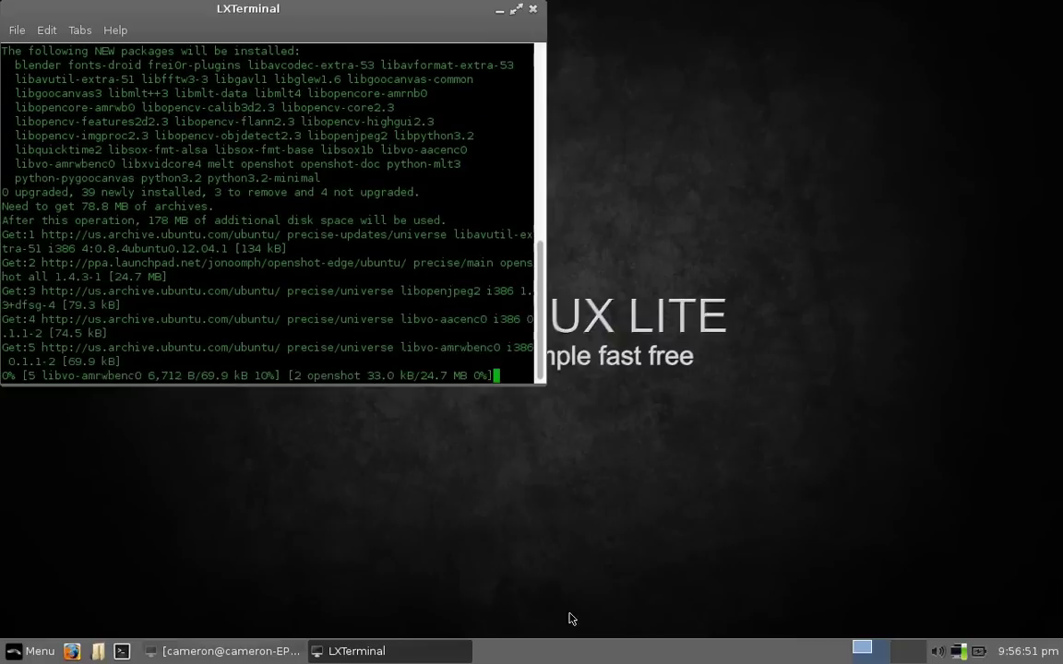
{"action": "left_click_drag", "start_coordinate": [246, 17], "coordinate": [619, 135]}
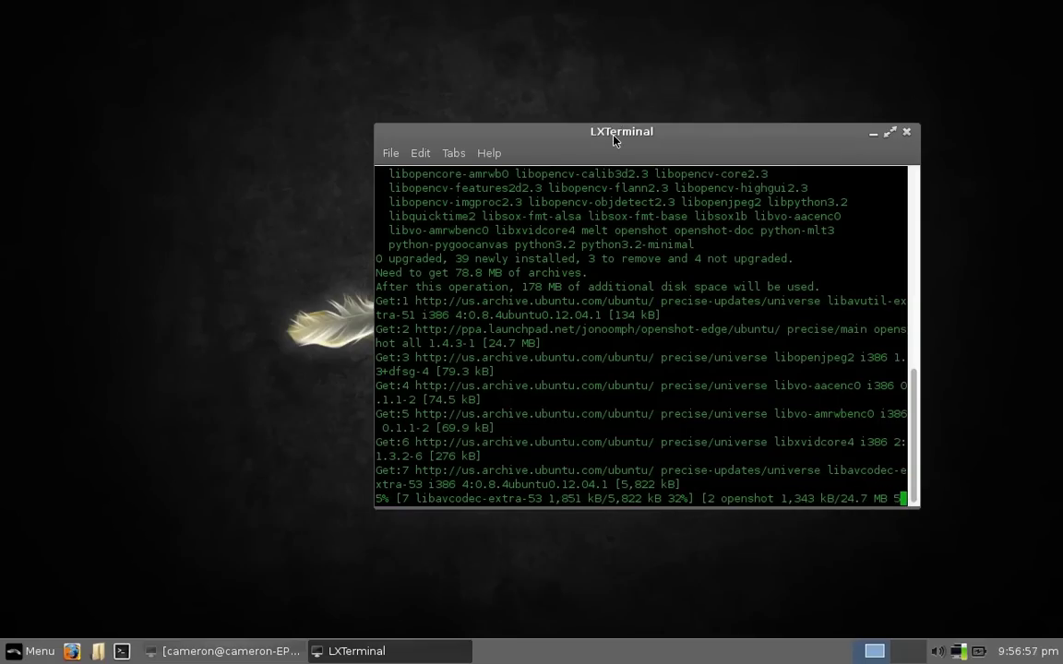
Look through the additional software available to install and the list of system settings while OpenShot is installing.
{"action": "left_click", "coordinate": [27, 652]}
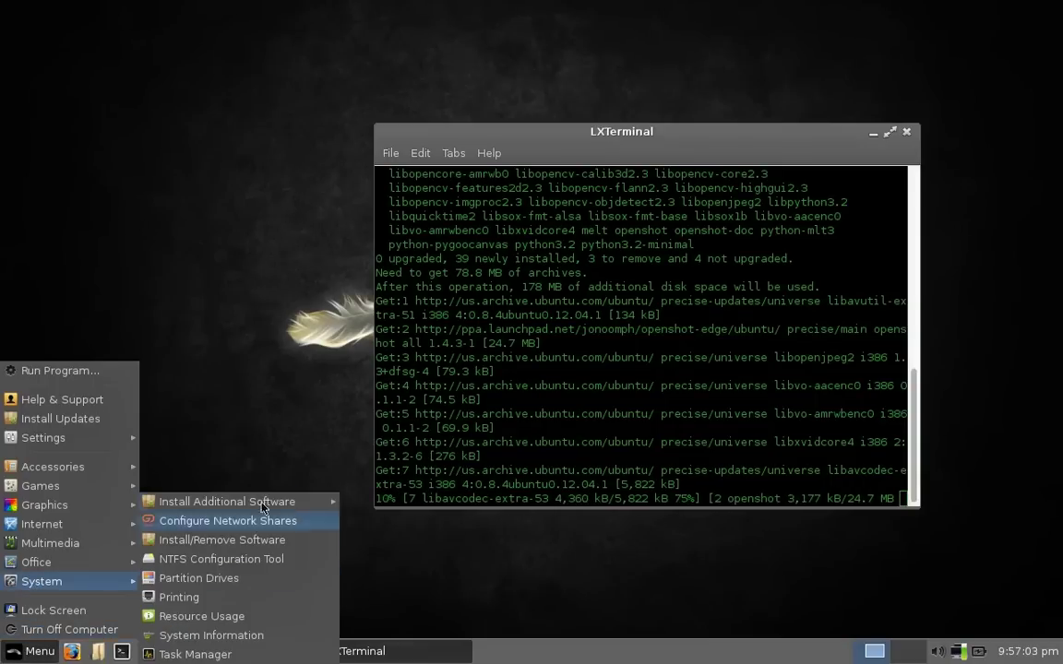
{"action": "mouse_move", "coordinate": [267, 504]}
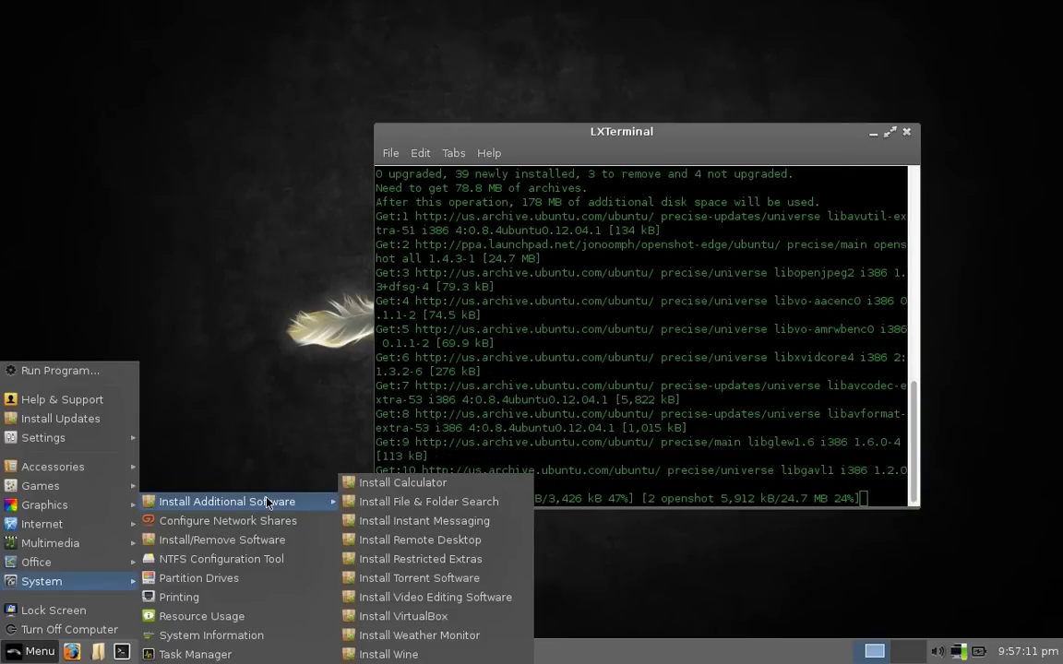
{"action": "mouse_move", "coordinate": [31, 444]}
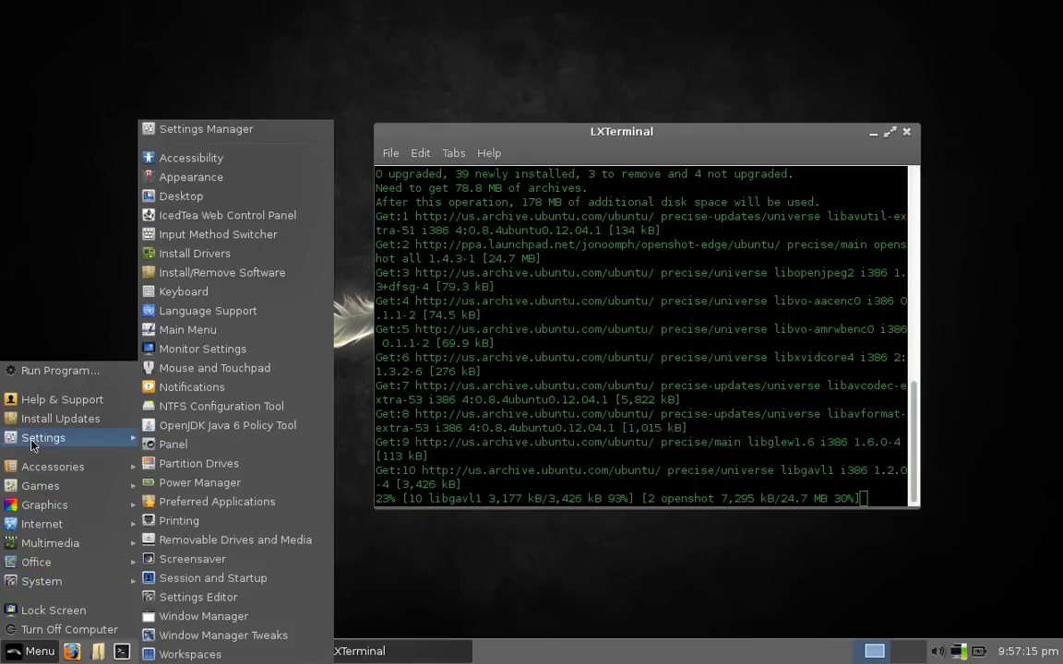
{"action": "key", "text": "Escape"}
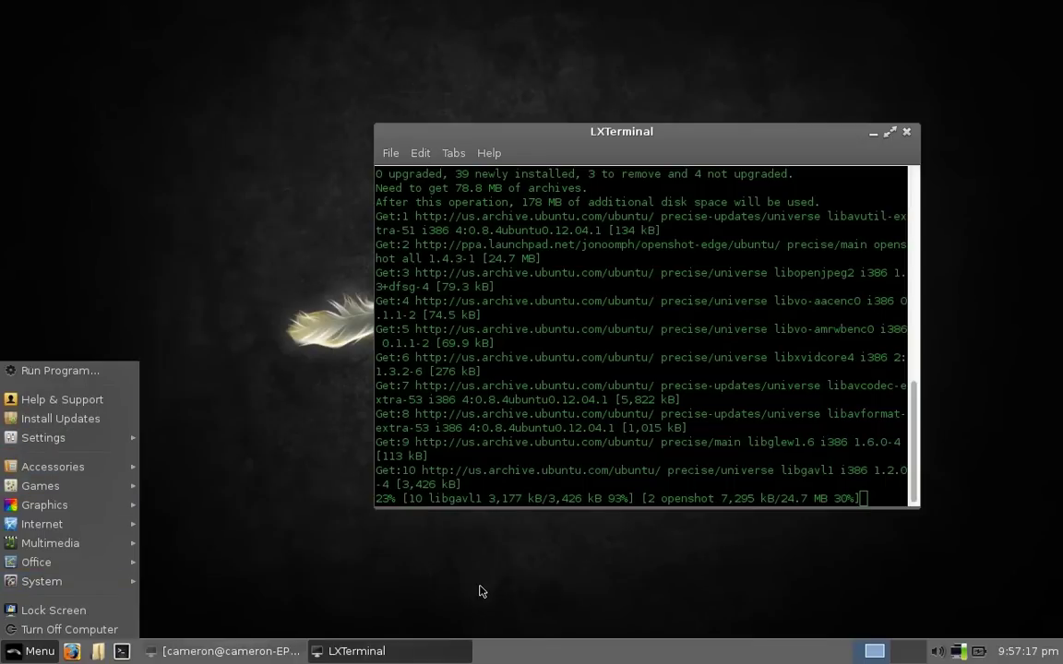
{"action": "key", "text": "Escape"}
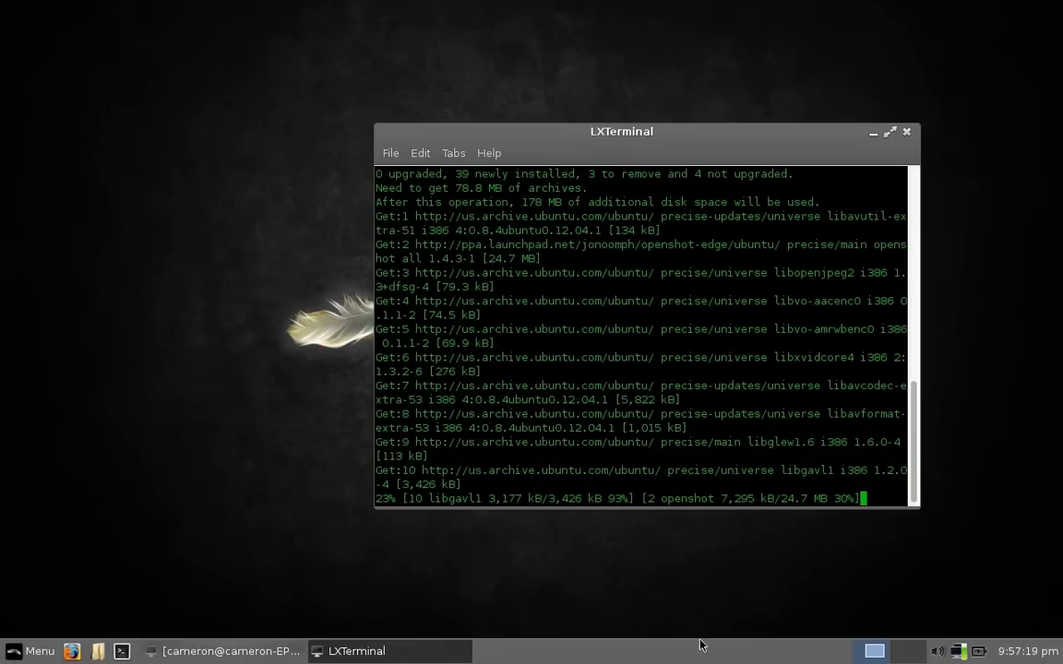
View the items that can be added to the desktop panel, going through to the end of the list, and close the dialog.
{"action": "right_click", "coordinate": [707, 655]}
{"action": "mouse_move", "coordinate": [708, 656]}
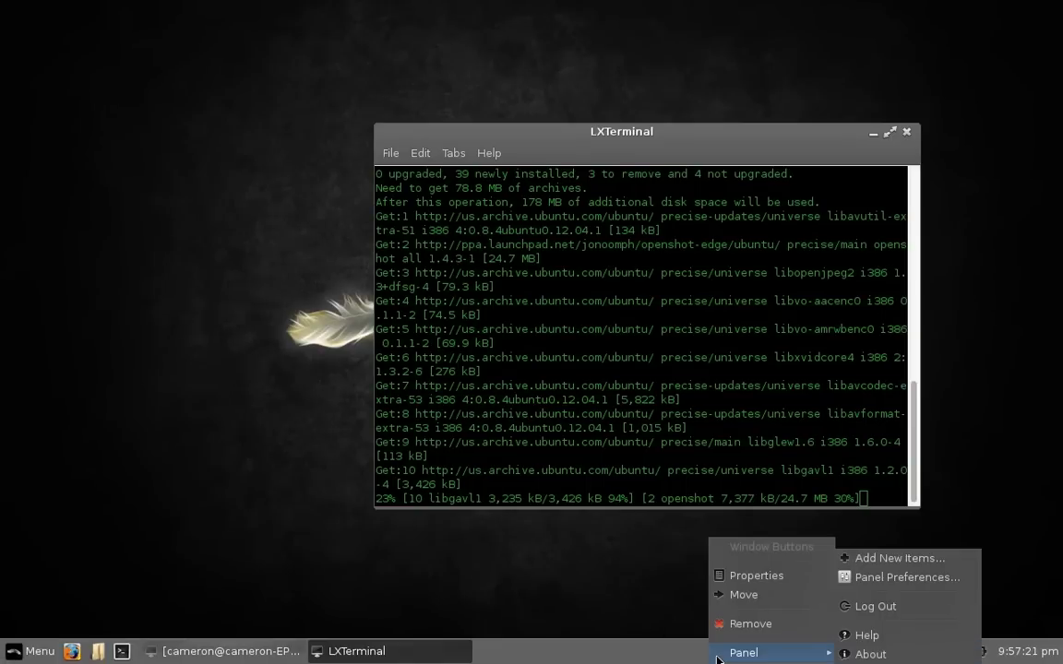
{"action": "left_click", "coordinate": [904, 558]}
{"action": "left_click_drag", "start_coordinate": [496, 137], "coordinate": [145, 81]}
{"action": "left_click_drag", "start_coordinate": [312, 241], "coordinate": [303, 398]}
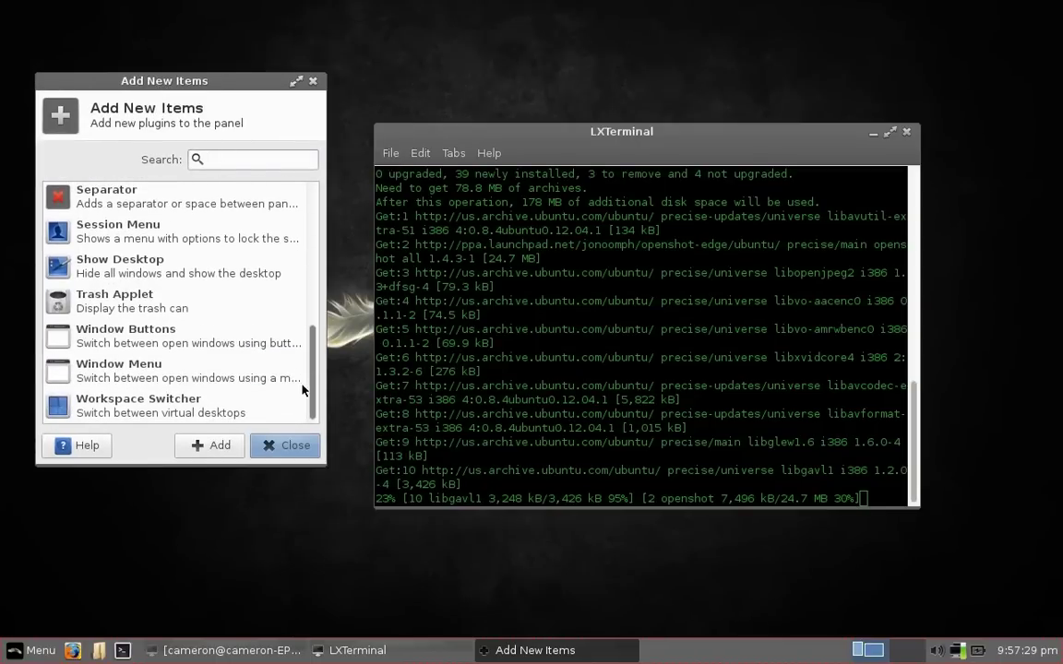
{"action": "left_click", "coordinate": [312, 81]}
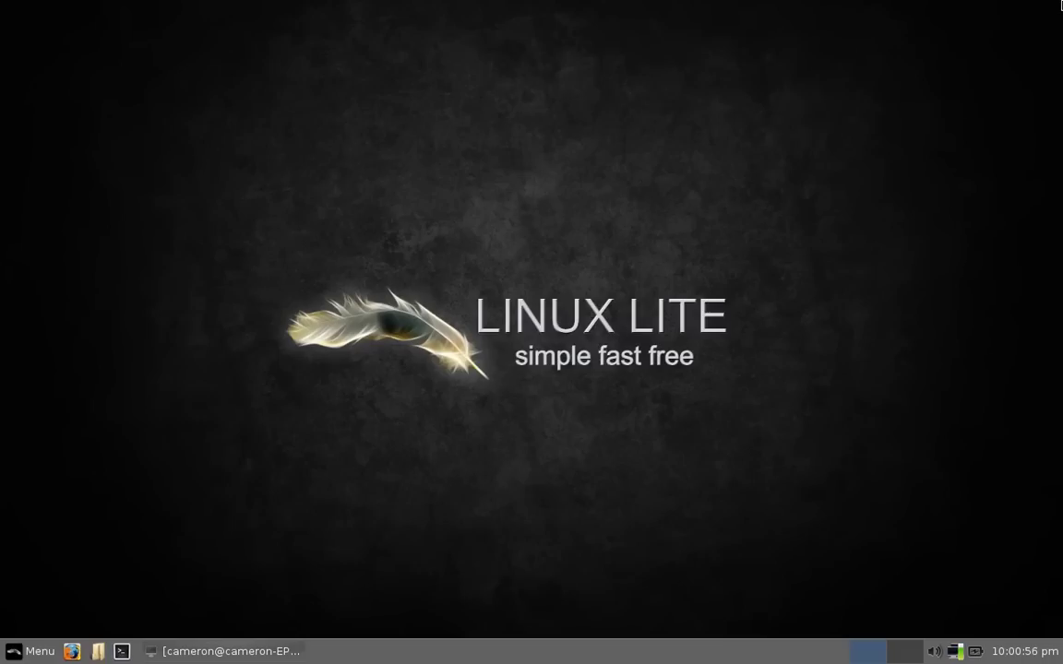
Launch OpenShot Video Editor, shift its window slightly up and left, and bring the terminal running avconv in front of it.
{"action": "left_click", "coordinate": [4, 655]}
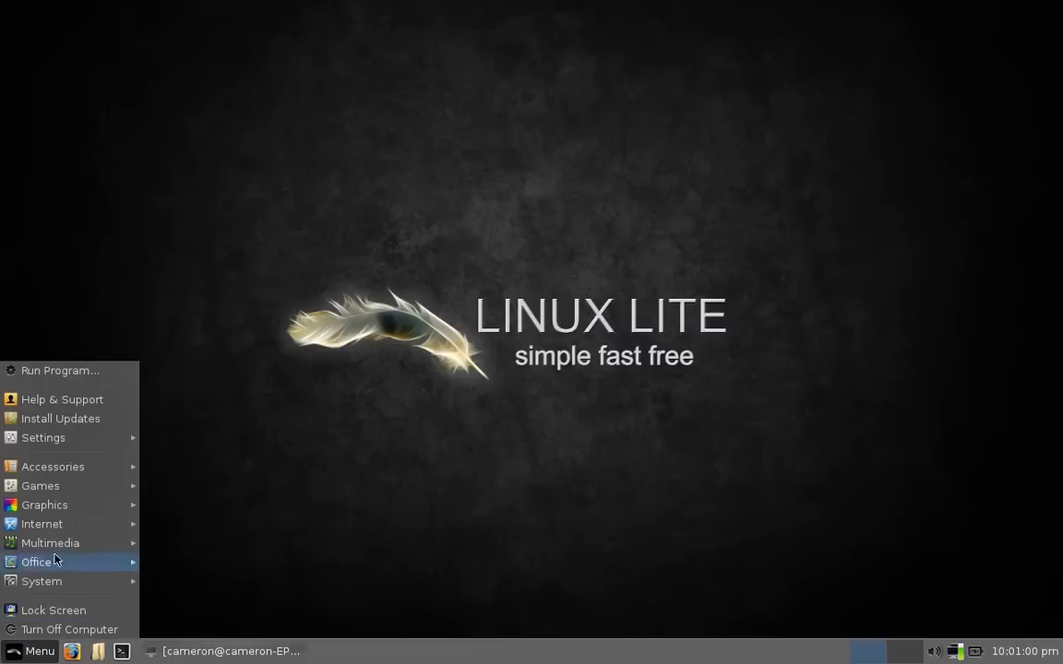
{"action": "mouse_move", "coordinate": [58, 542]}
{"action": "left_click", "coordinate": [130, 547]}
{"action": "left_click", "coordinate": [131, 547]}
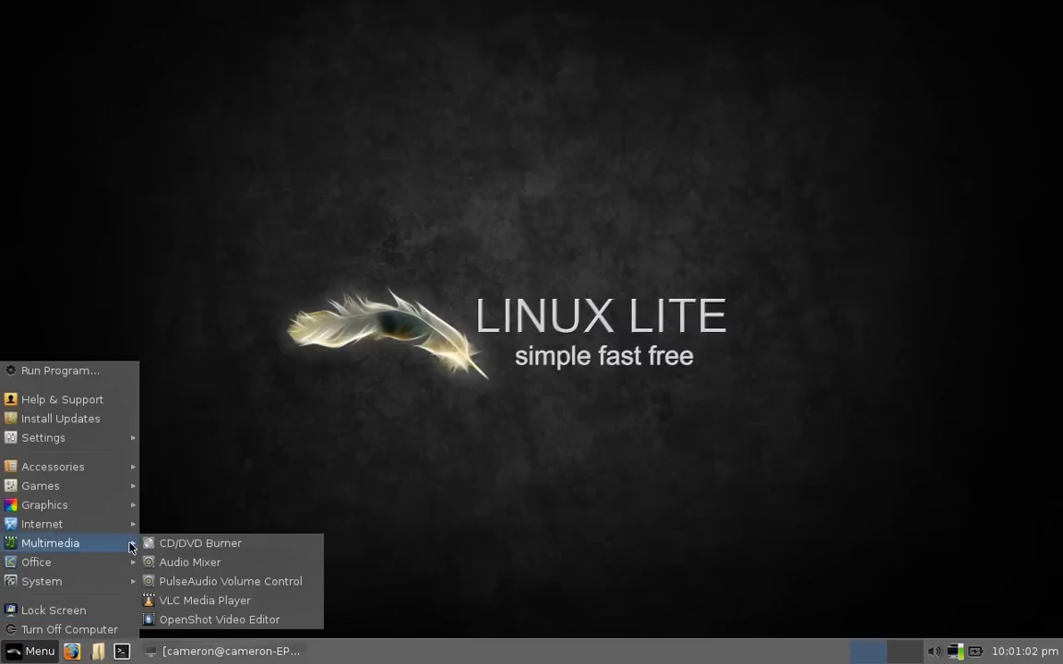
{"action": "left_click", "coordinate": [224, 620]}
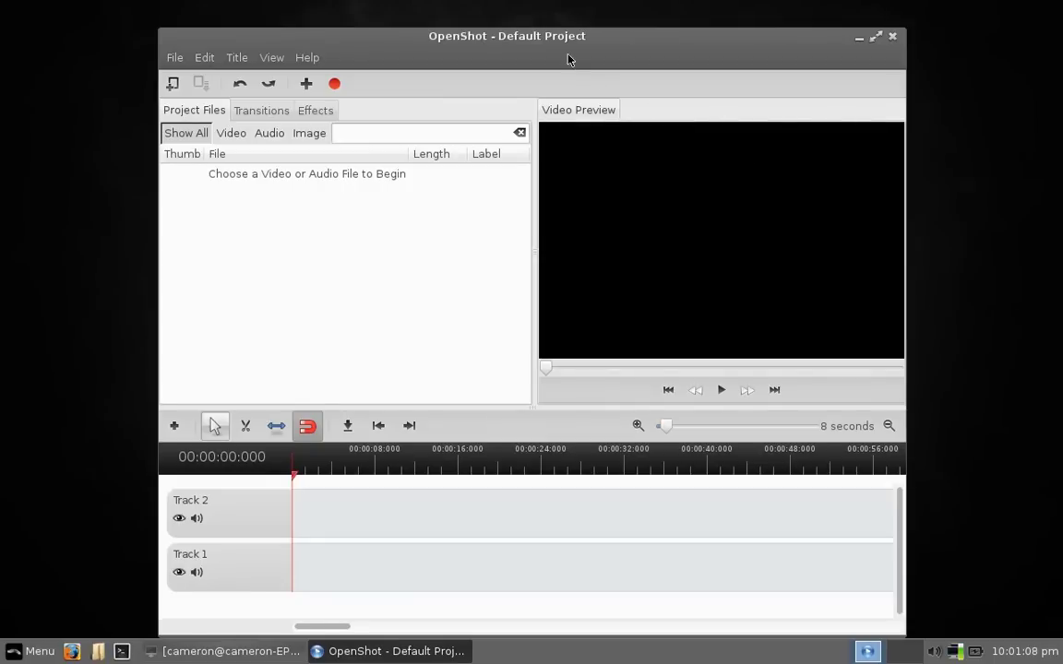
{"action": "left_click_drag", "start_coordinate": [550, 37], "coordinate": [514, 28]}
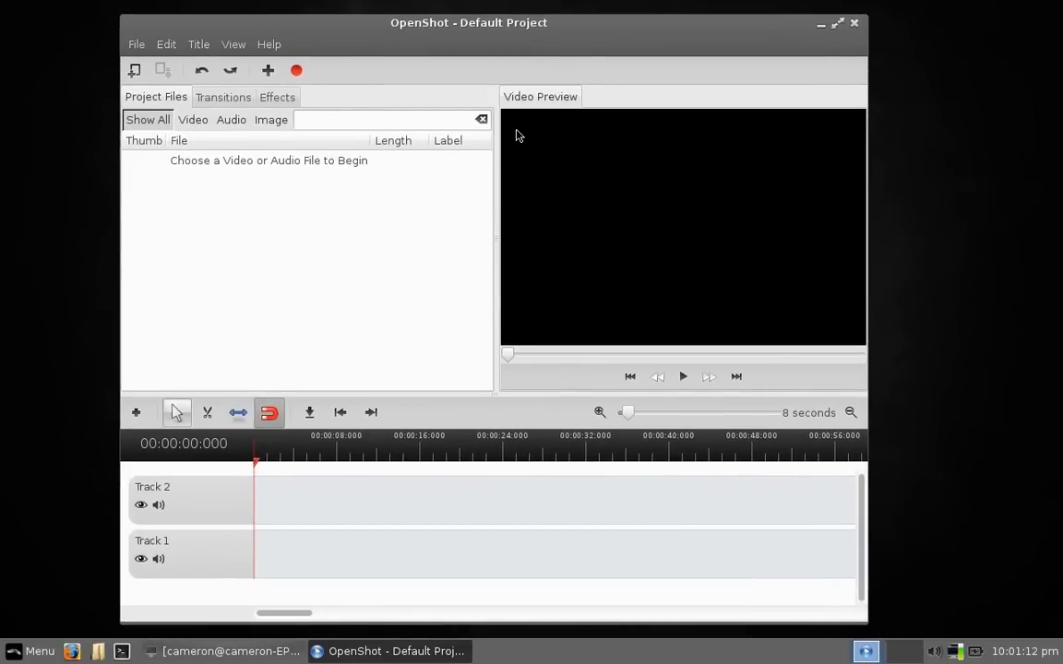
{"action": "key", "text": "alt+Tab"}
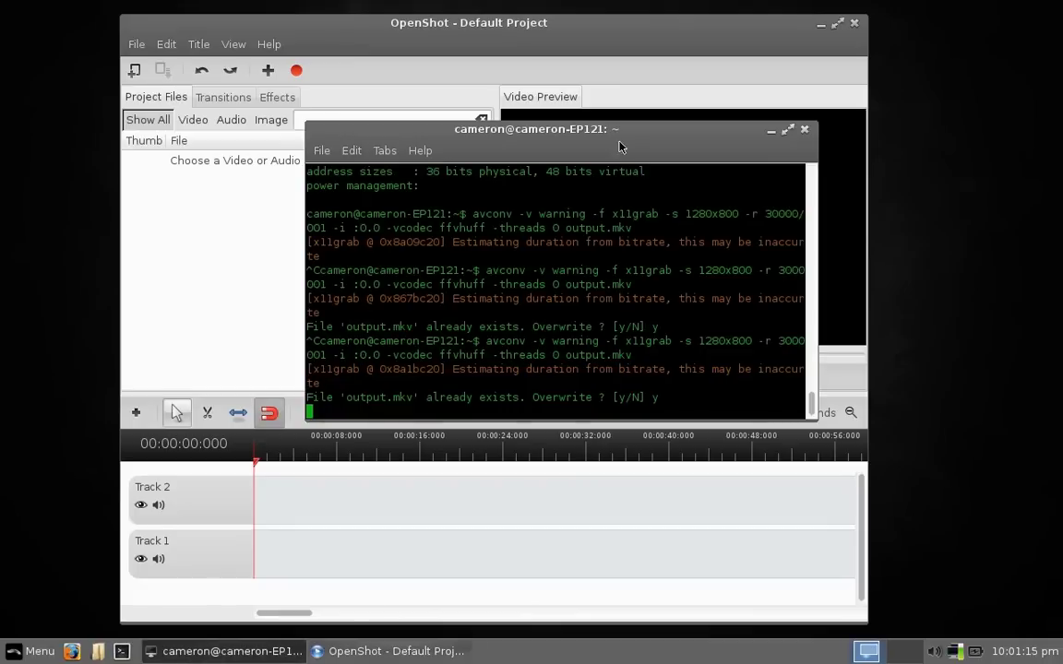